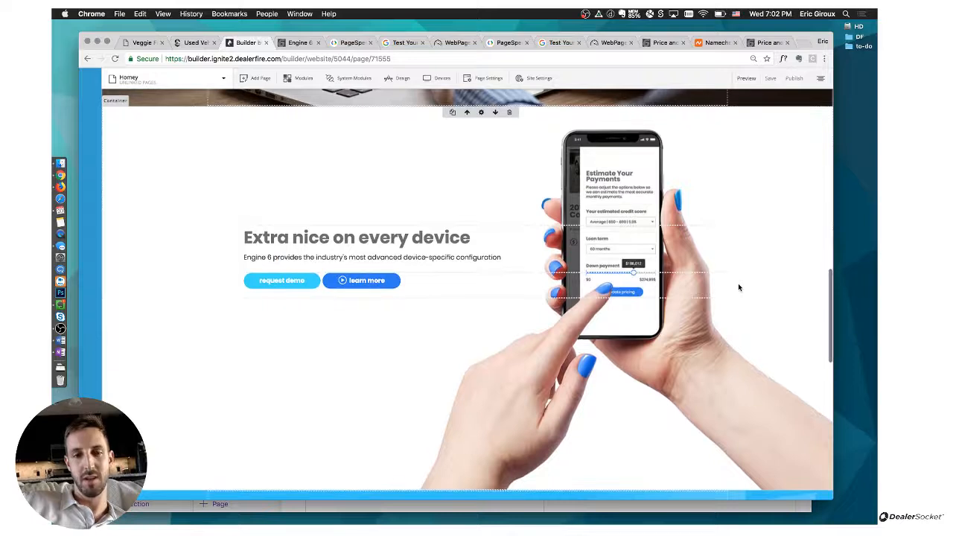
Open the style settings of the "Extra nice on every device" container and examine its padding values for each side.
scroll(740, 287, up, 1)
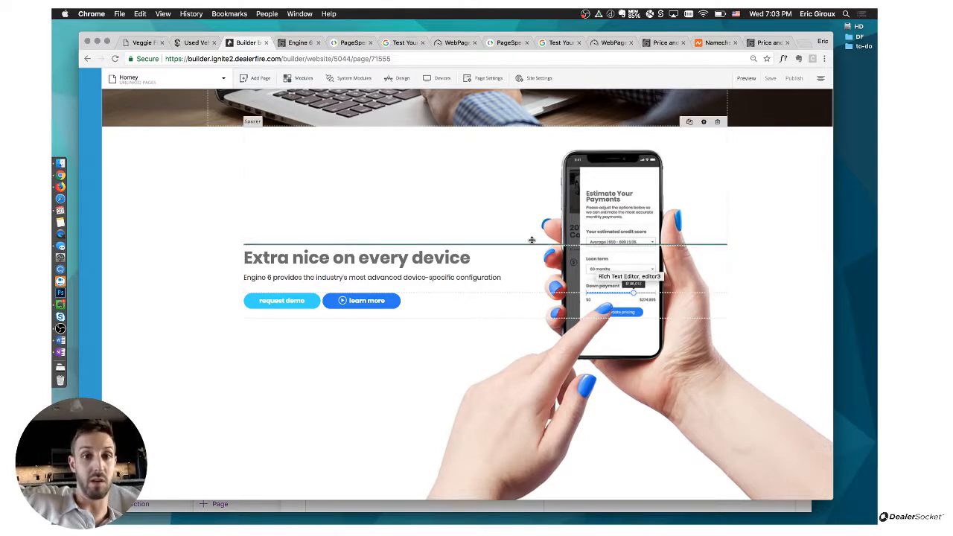
click(441, 78)
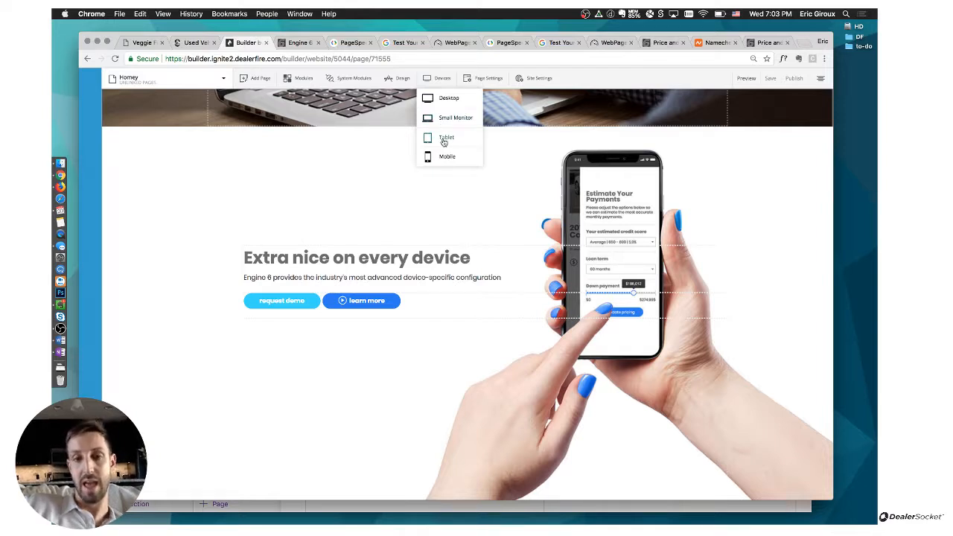
click(738, 175)
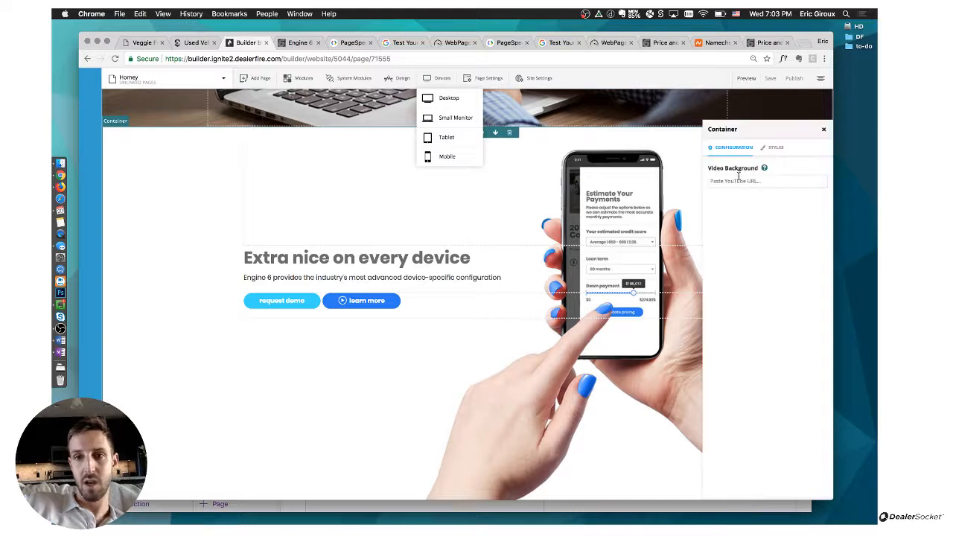
click(763, 148)
drag(764, 127, 734, 127)
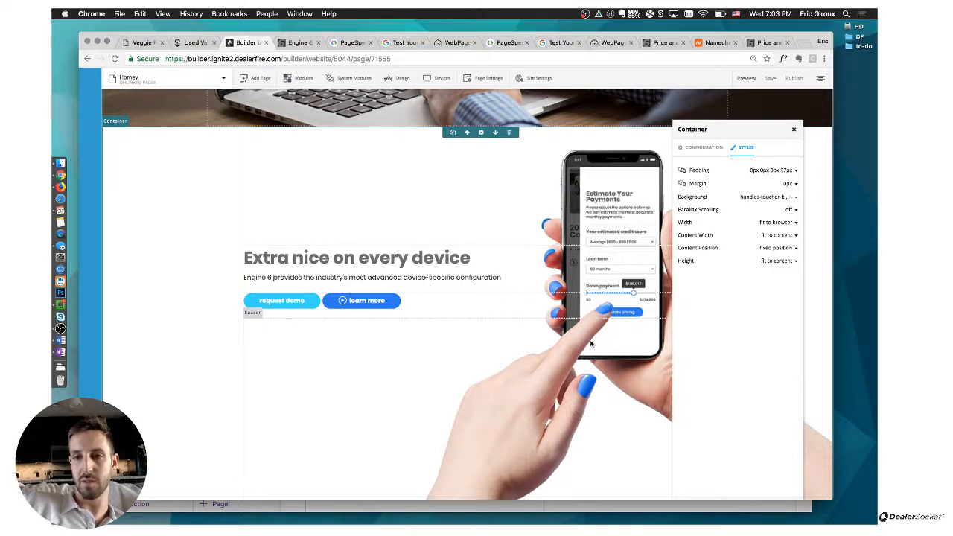
click(796, 173)
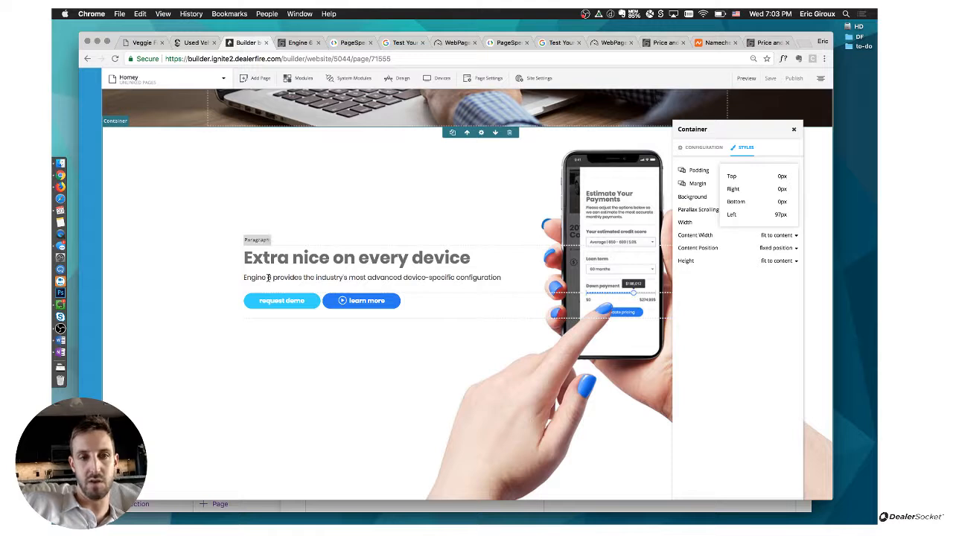
click(720, 297)
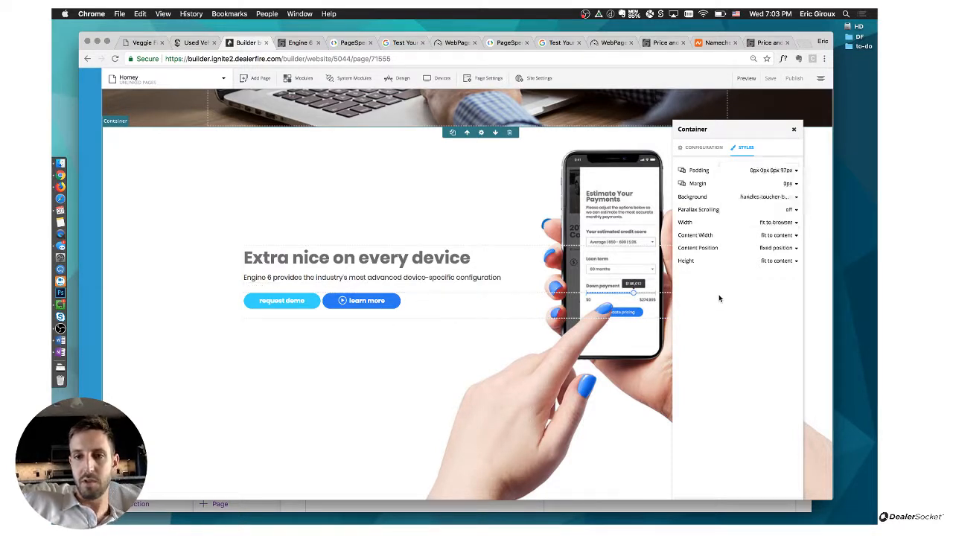
Try the auto, cover and inherit background sizes on the phone-image container, and set the size back to contain.
click(796, 198)
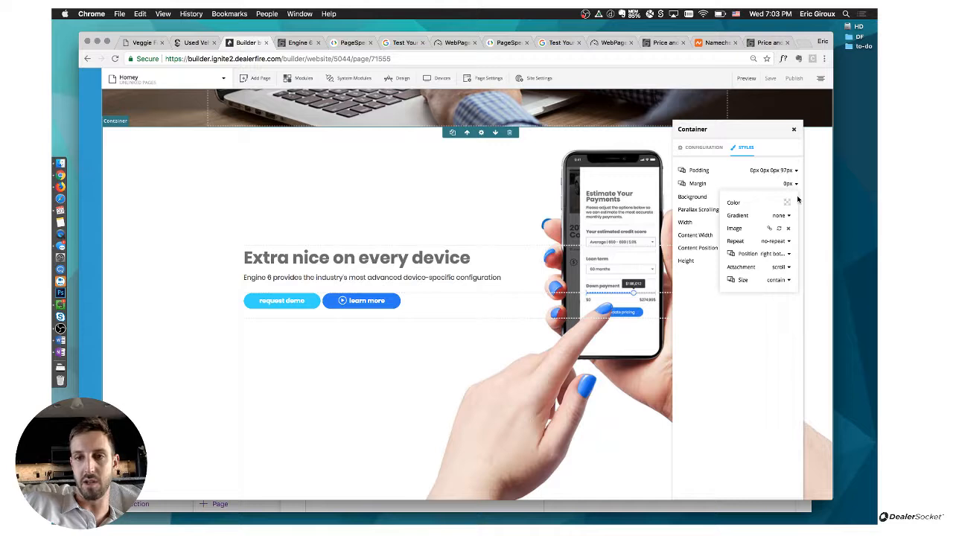
click(783, 283)
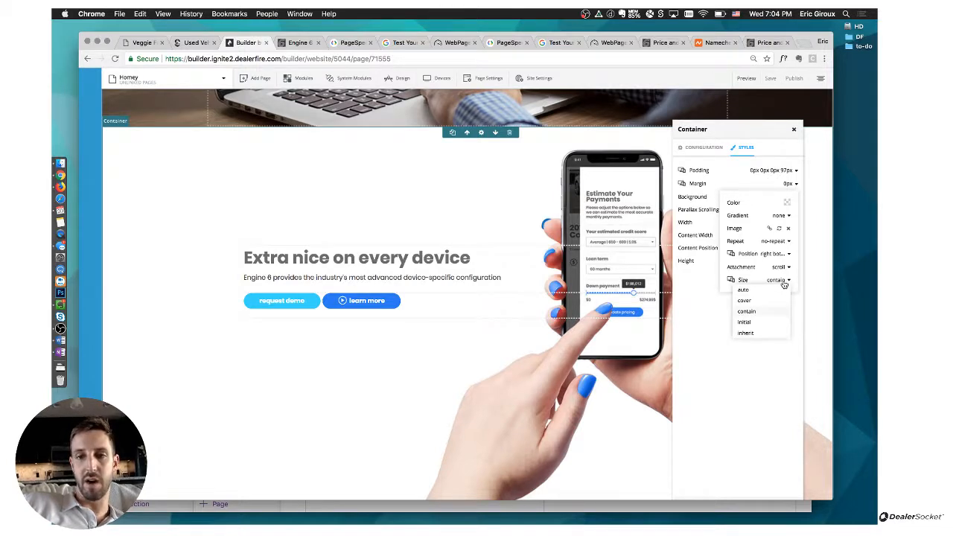
click(773, 290)
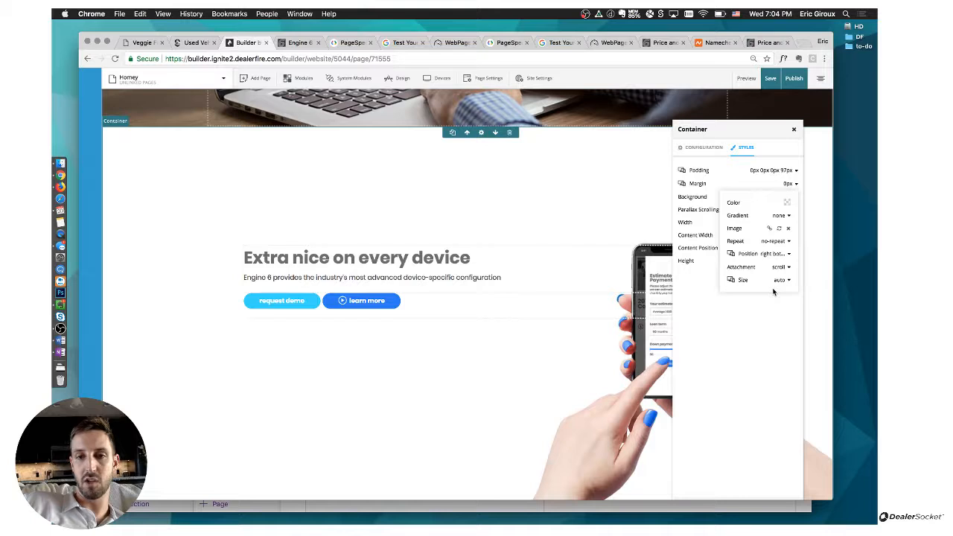
click(779, 281)
click(772, 303)
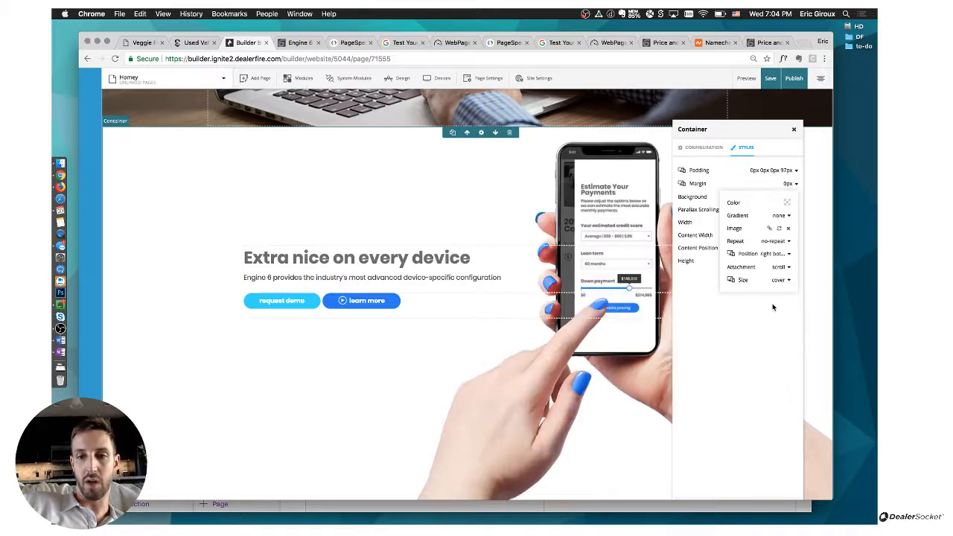
click(779, 281)
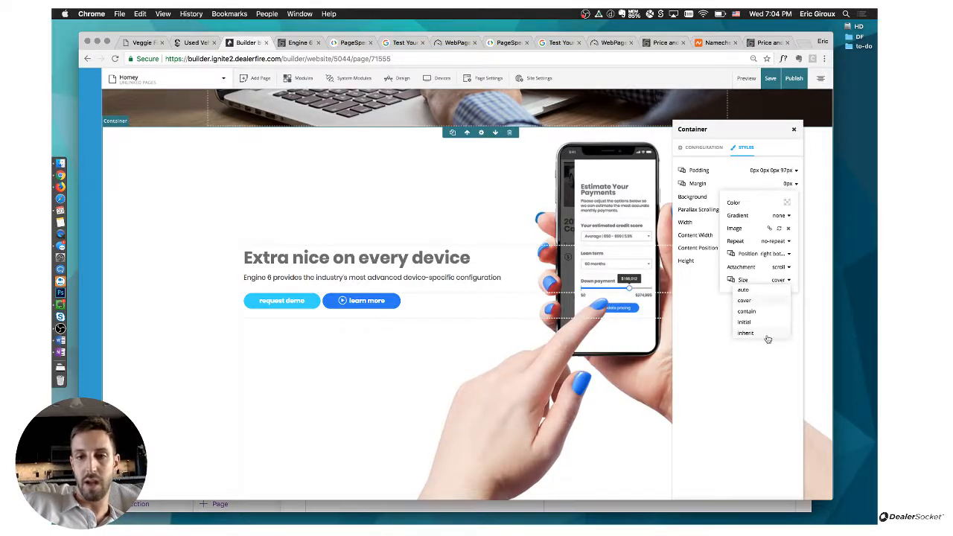
click(768, 334)
click(778, 282)
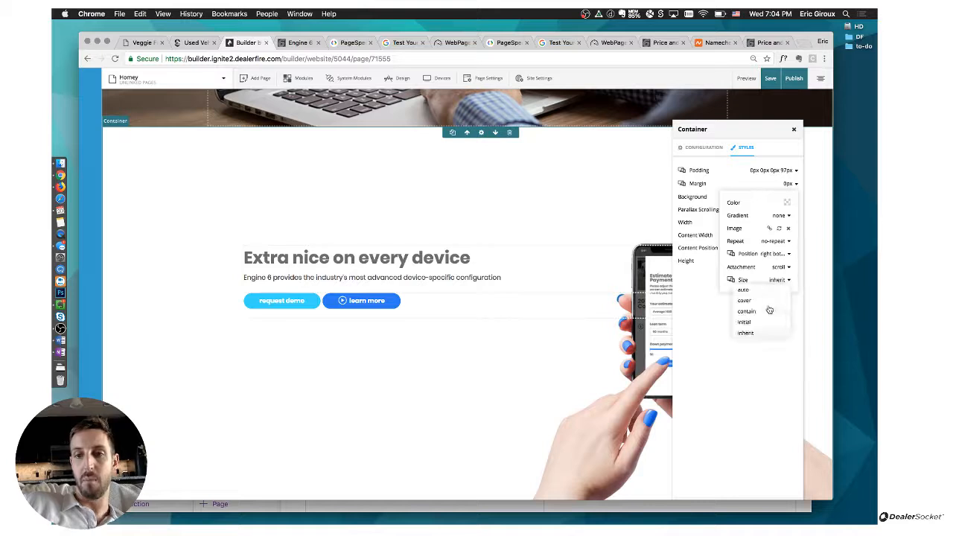
click(767, 310)
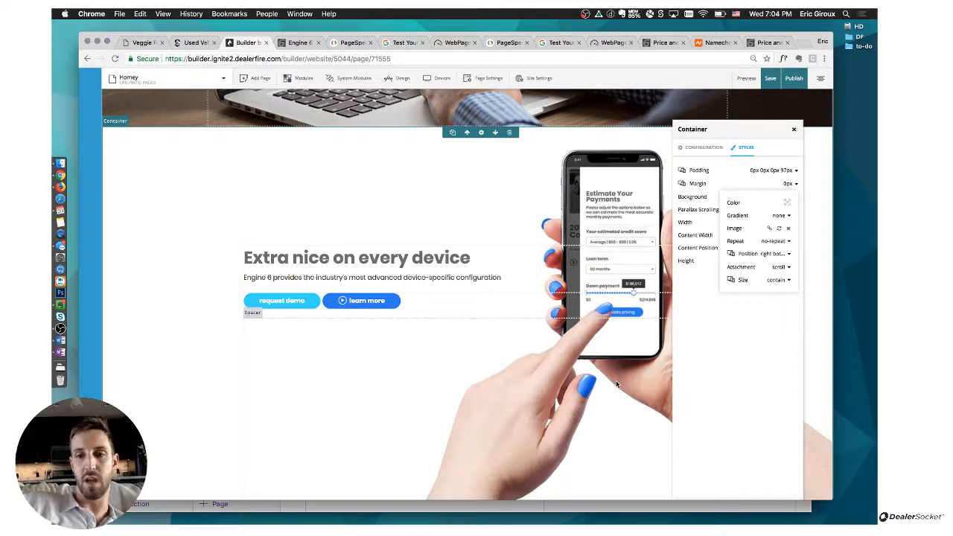
Try the left top background position on the container, and set the position back to right bottom.
click(788, 254)
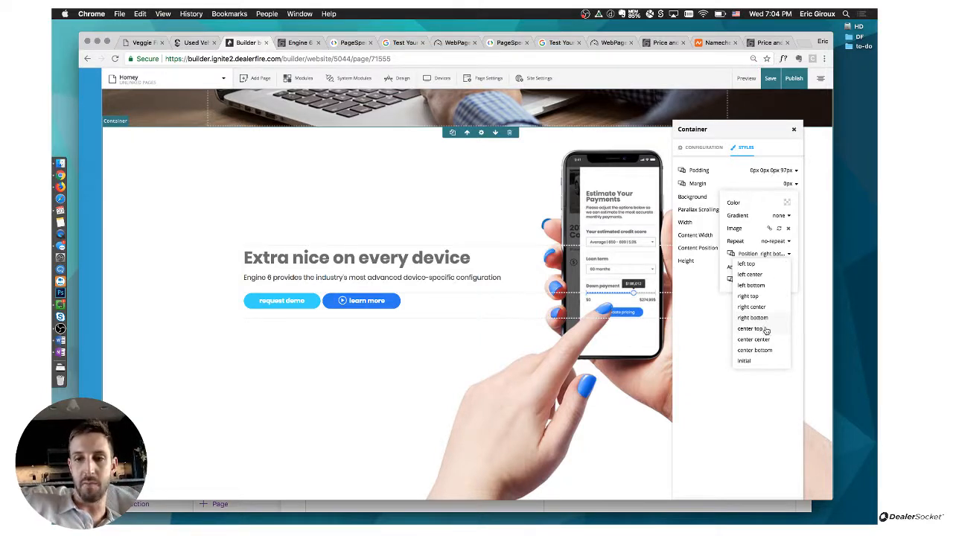
click(759, 266)
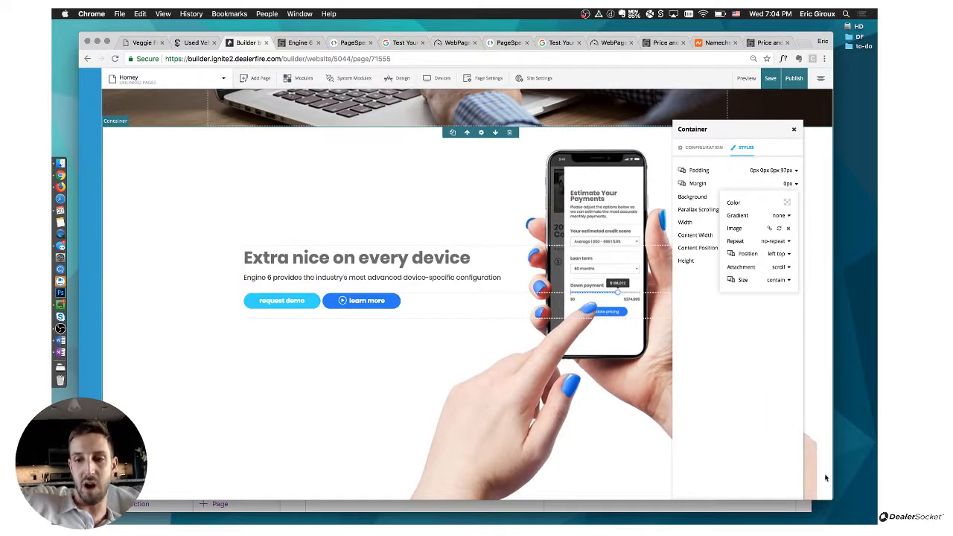
click(777, 254)
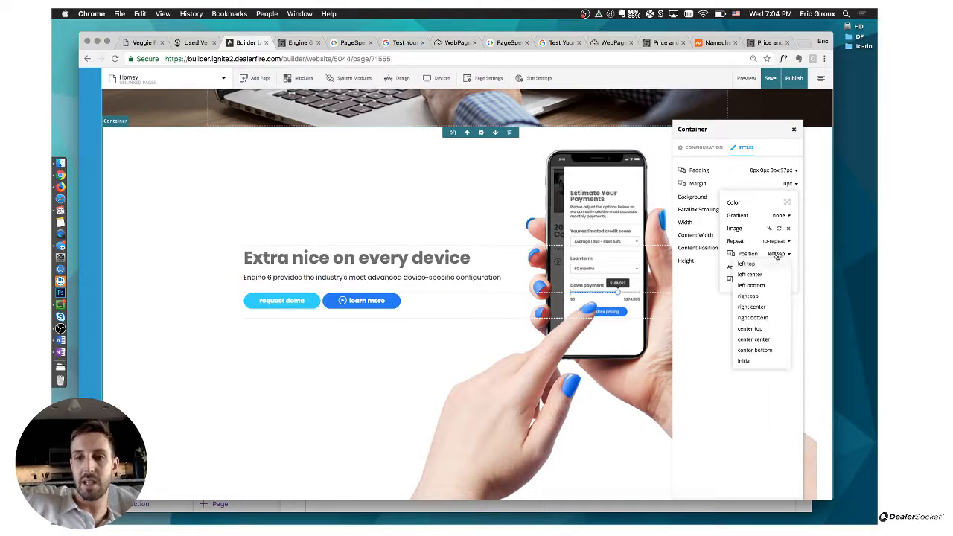
click(766, 318)
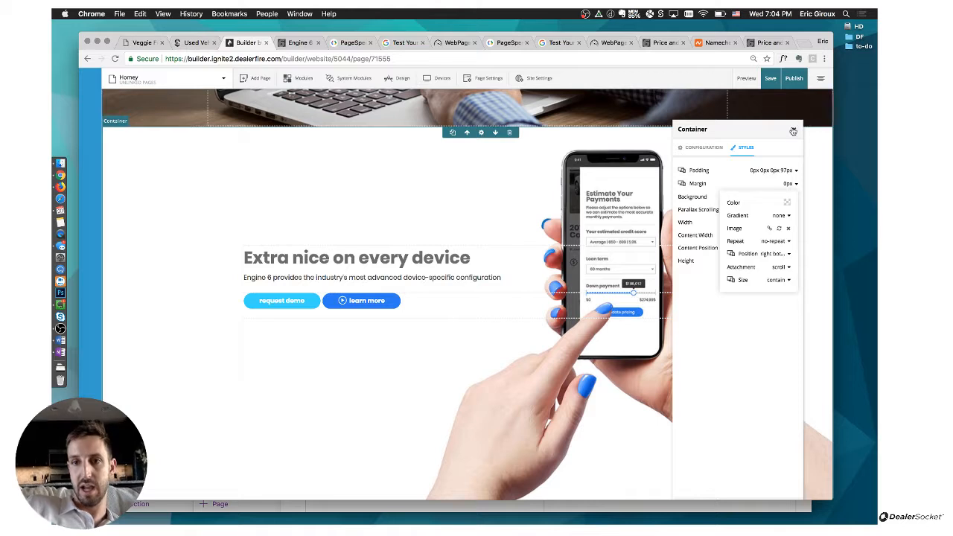
click(714, 344)
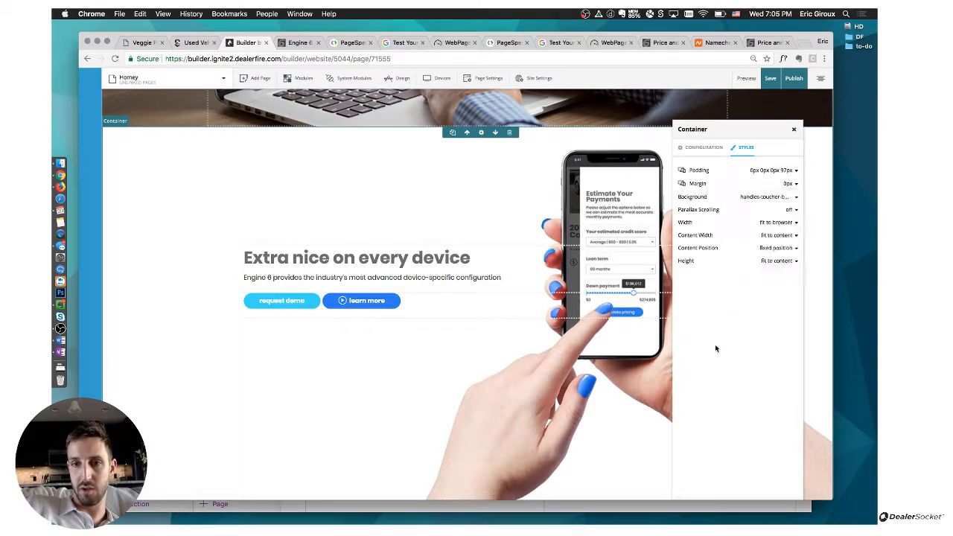
Review the container's height options without changing the setting, and close its settings.
click(781, 262)
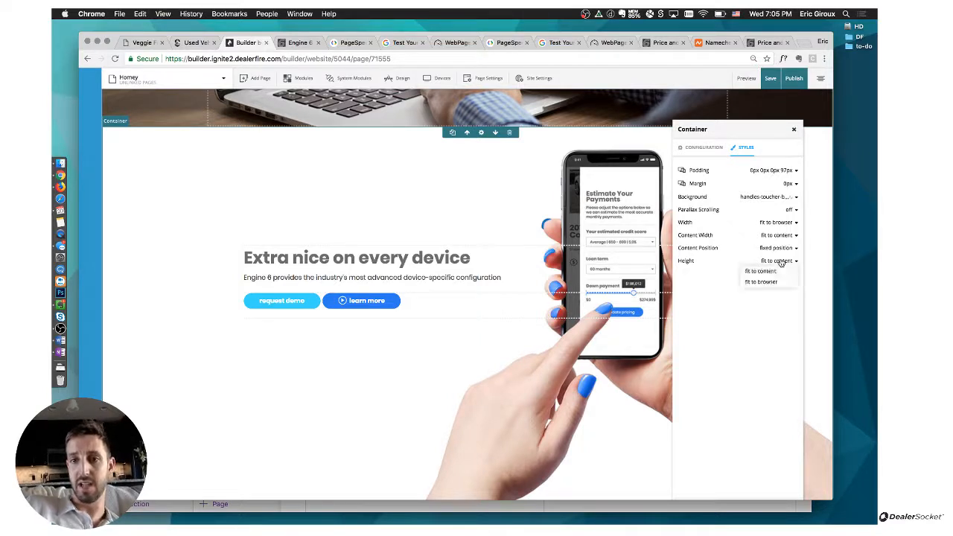
click(765, 367)
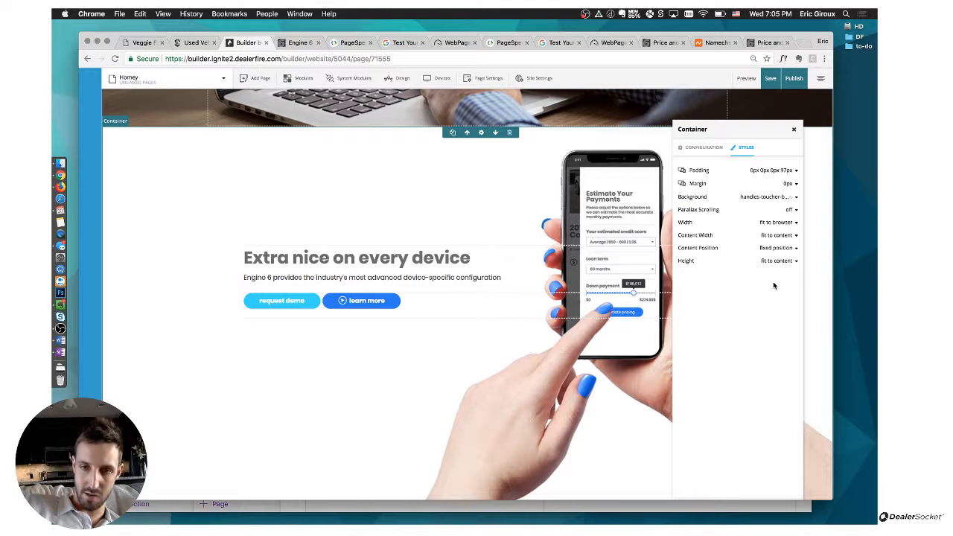
click(794, 132)
Switch the page to the tablet view and open the style settings of the "Extra nice on every device" container.
click(439, 78)
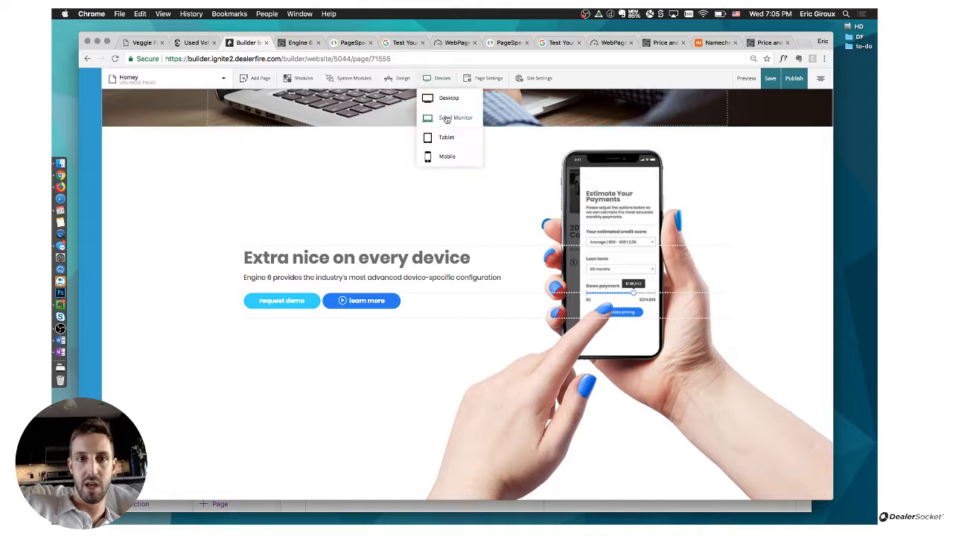
click(446, 140)
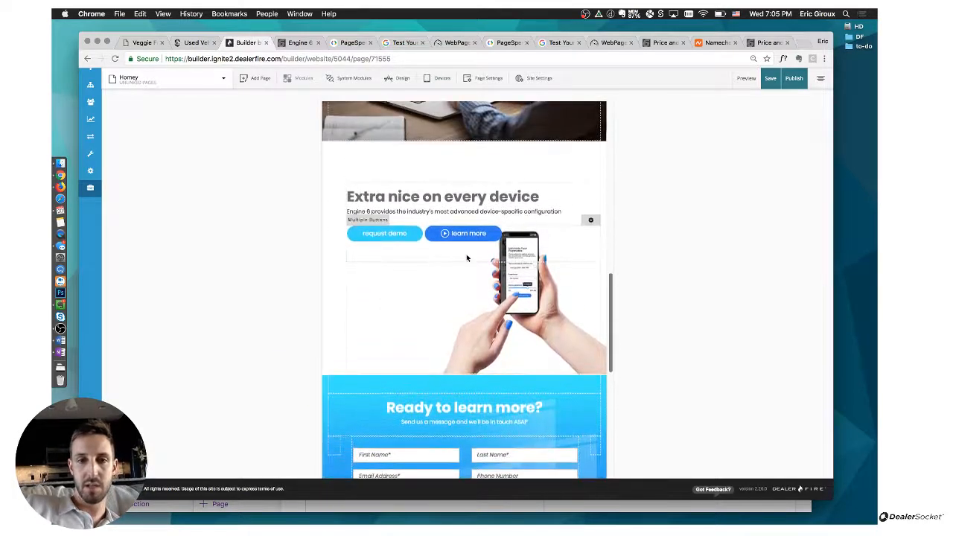
click(600, 166)
click(767, 148)
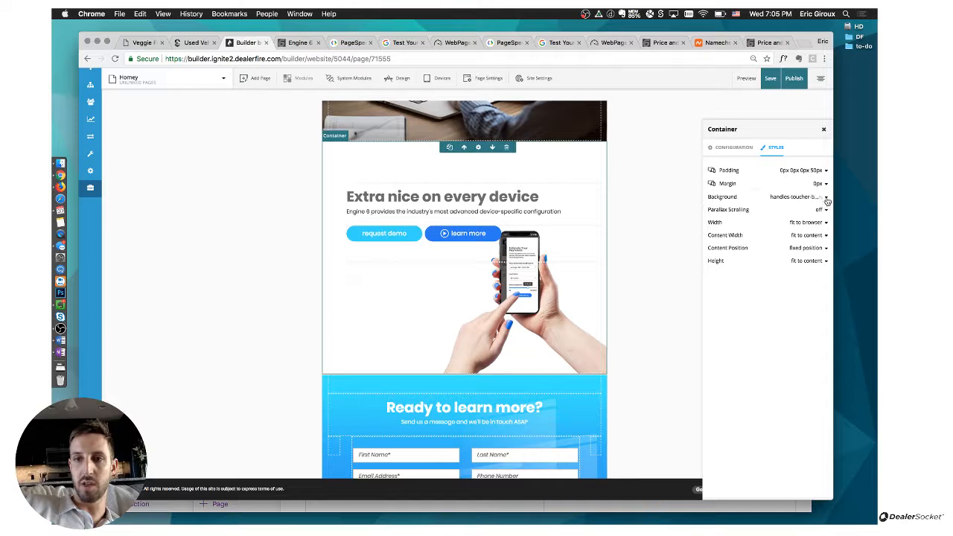
Try the auto background size on the container in the tablet view, and set it back to contain.
click(826, 197)
click(817, 280)
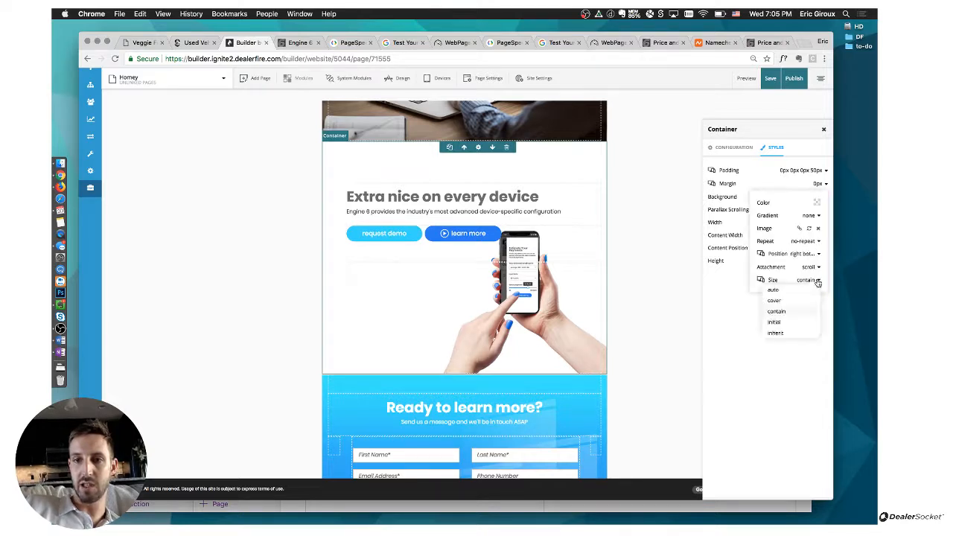
click(773, 290)
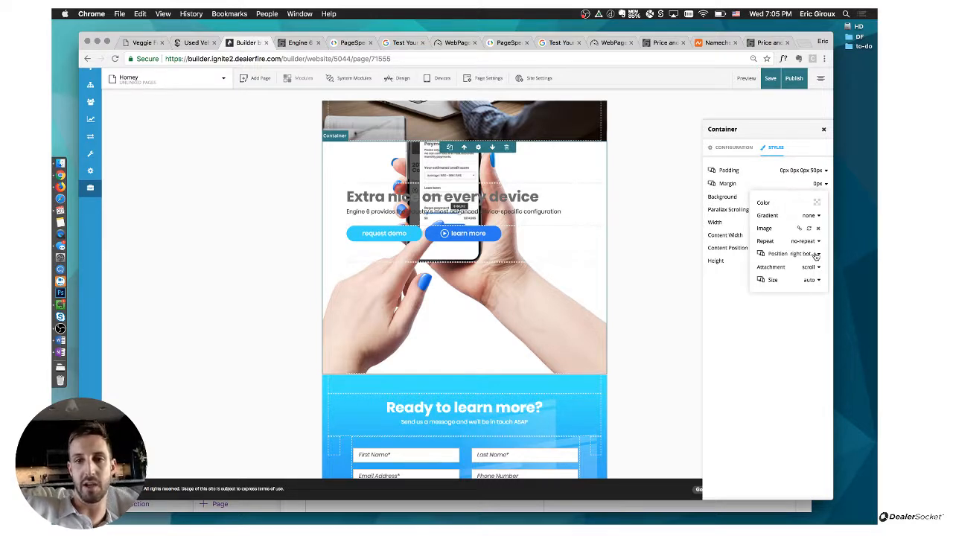
click(816, 280)
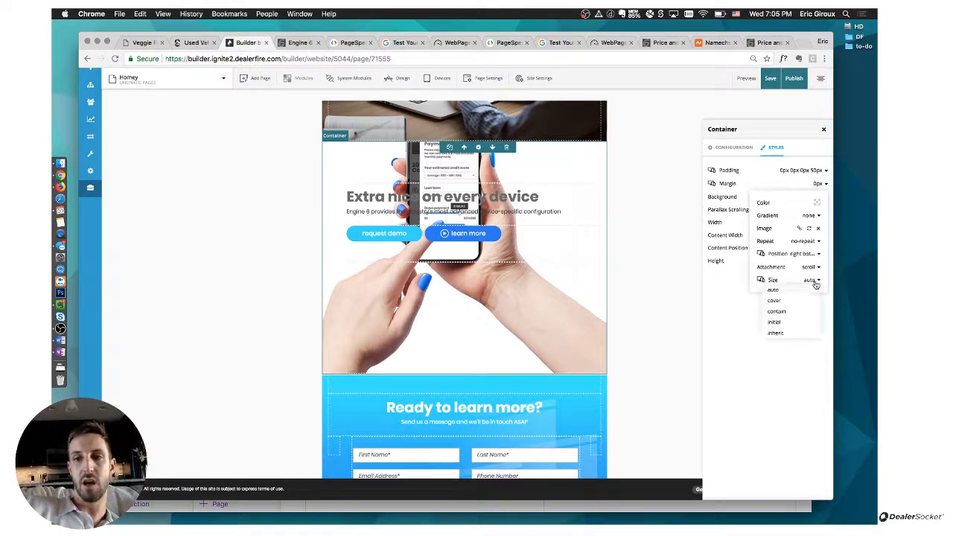
click(803, 311)
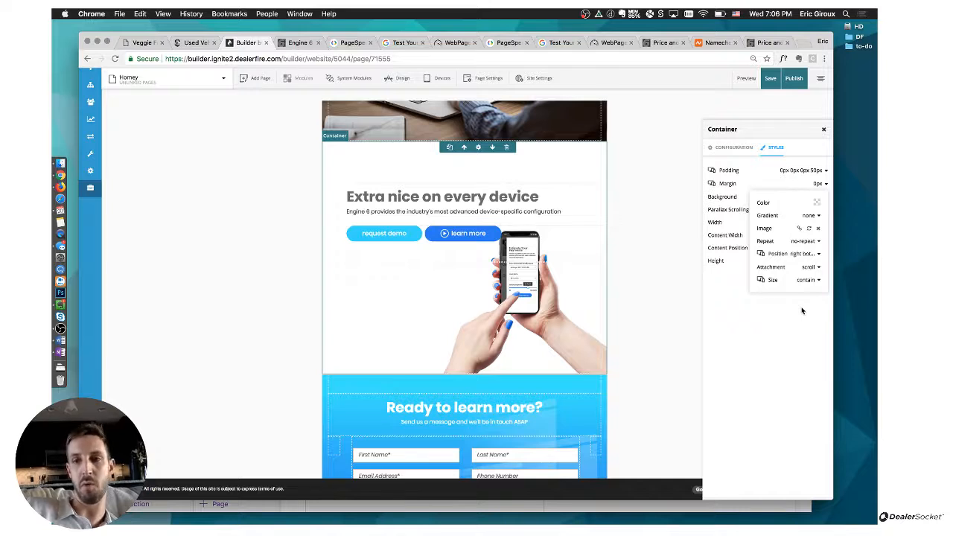
click(802, 310)
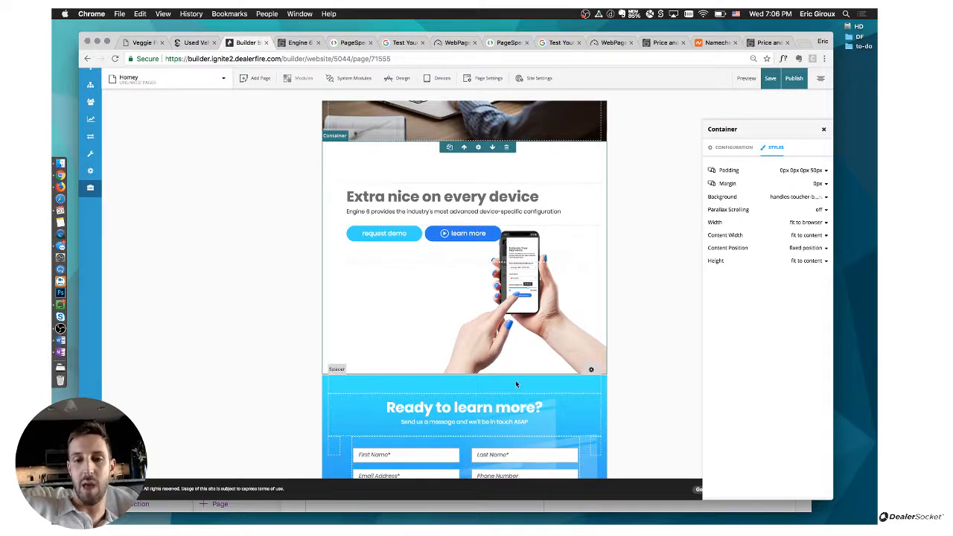
Check the container's content position options and slightly shorten the spacer below the buttons.
click(807, 251)
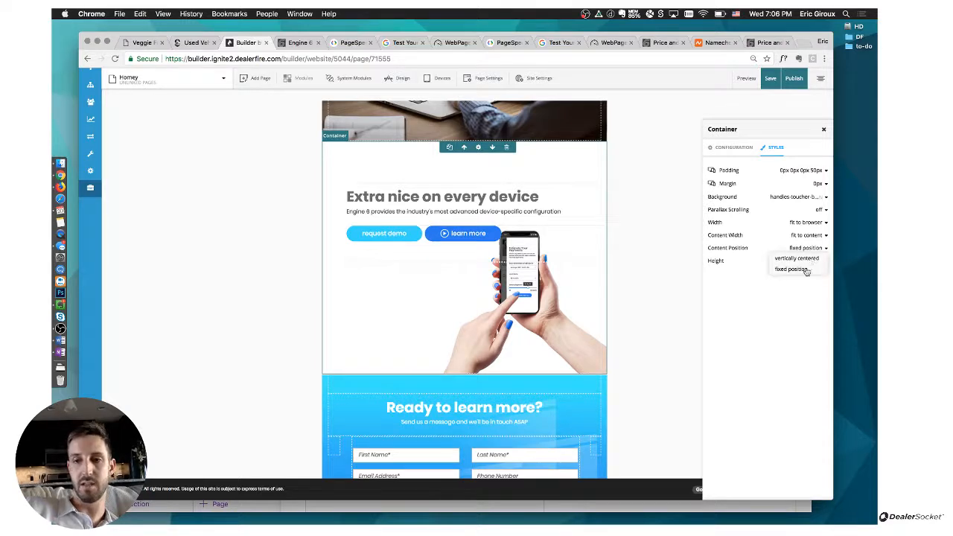
click(795, 301)
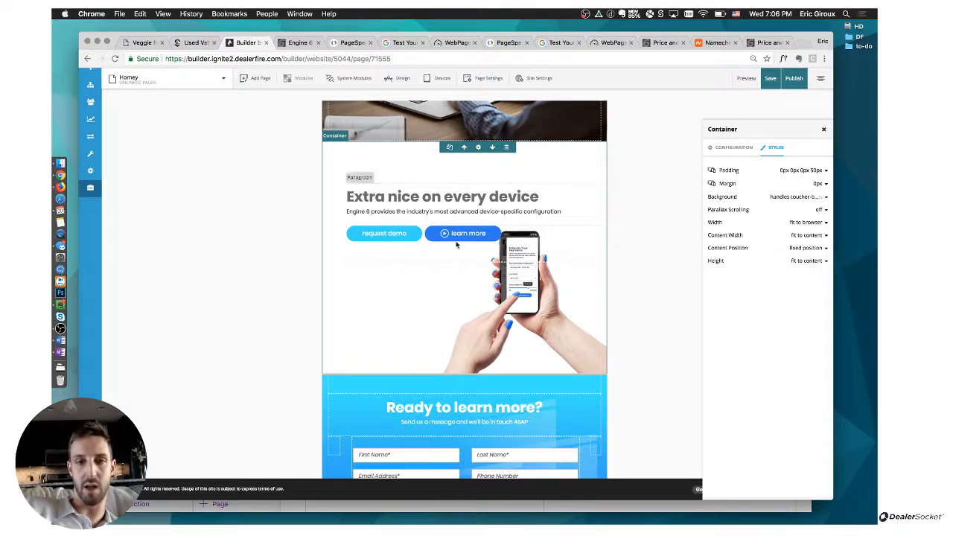
mouse_move(480, 370)
mouse_down()
mouse_move(478, 321)
mouse_move(488, 408)
mouse_move(489, 373)
mouse_up()
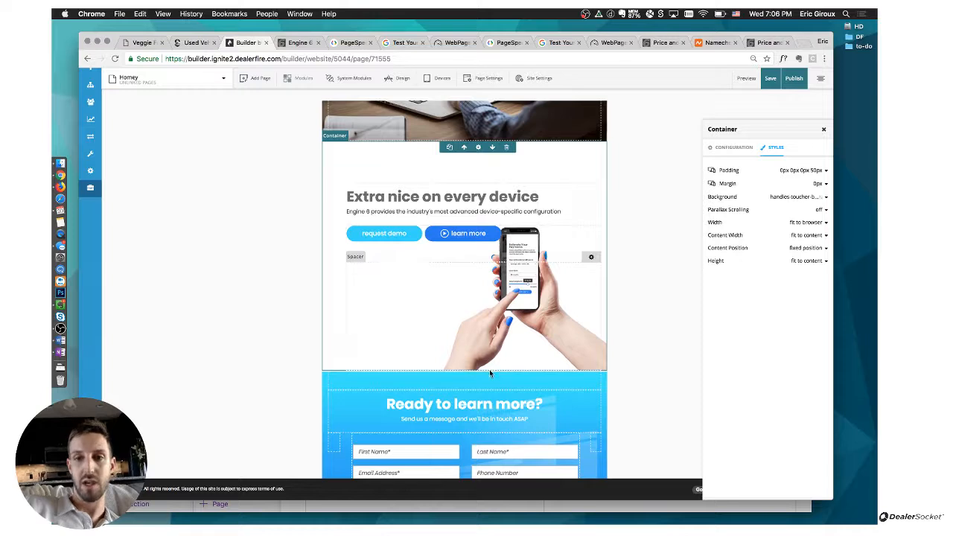
Set the container's tablet background size to cover and resize the spacer below the buttons to about 343 px high.
click(826, 196)
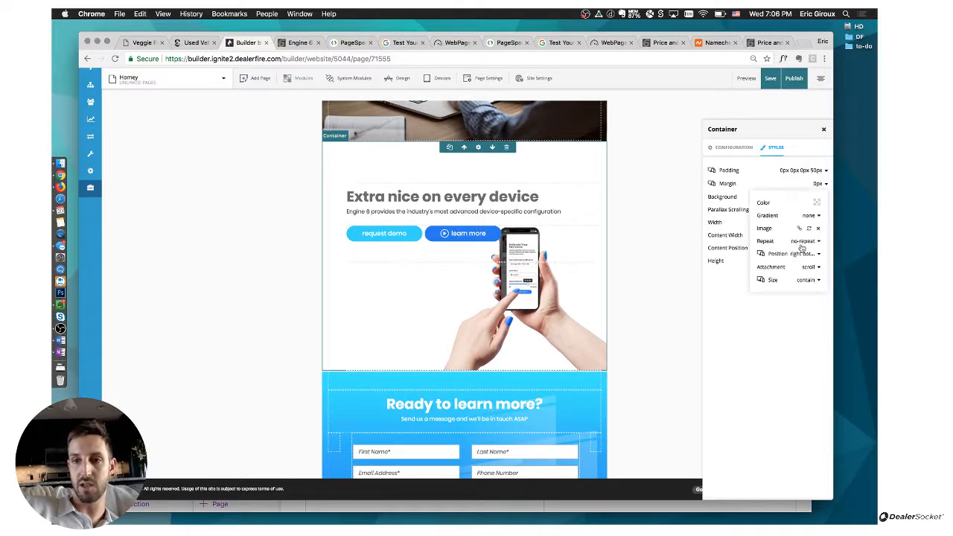
click(815, 283)
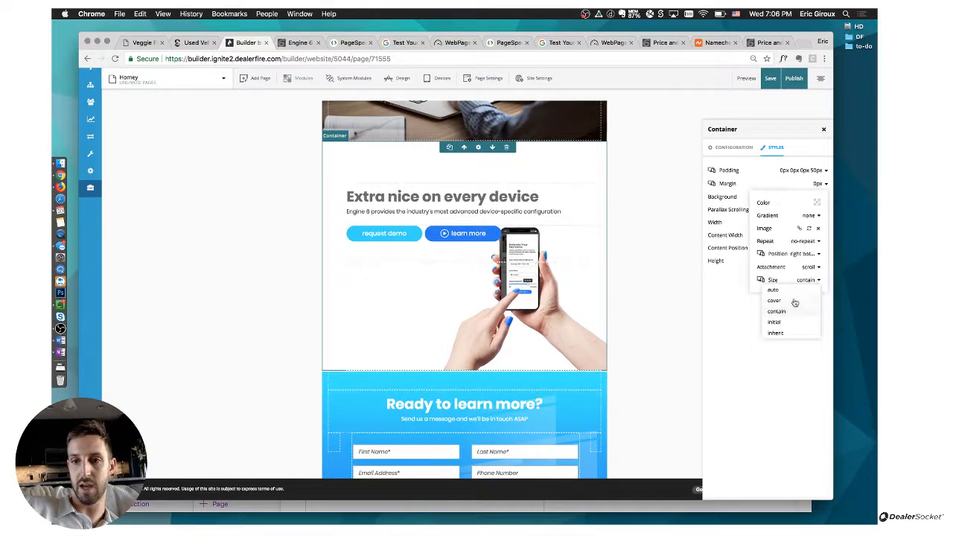
click(794, 301)
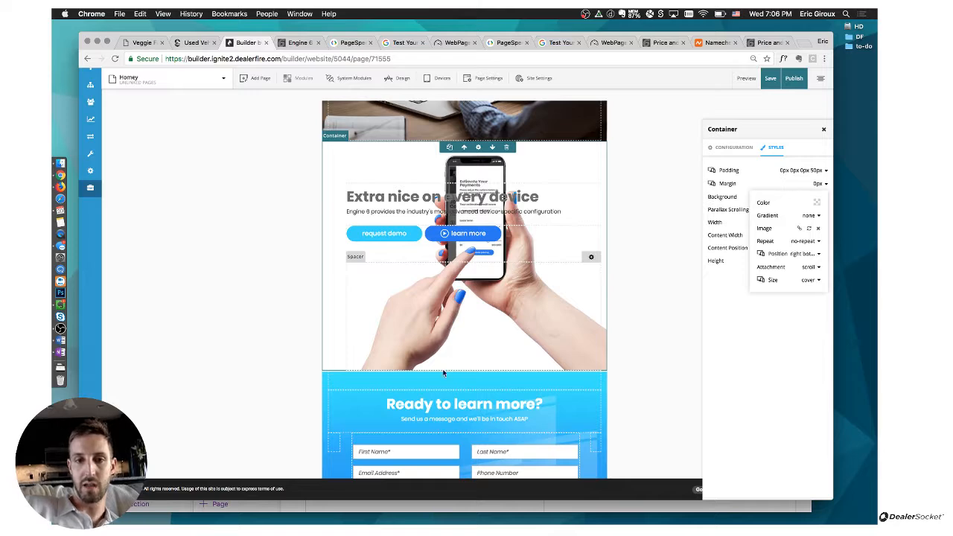
drag(444, 373, 497, 389)
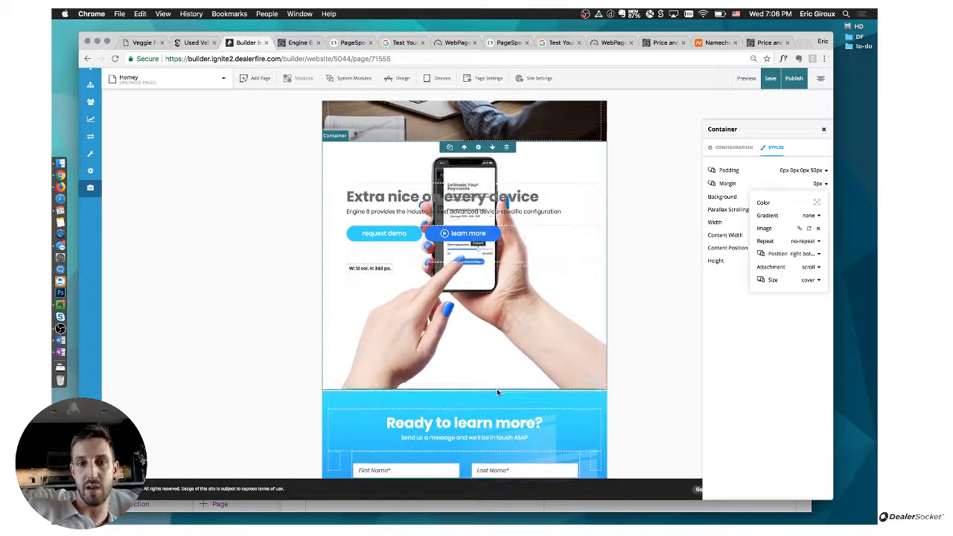
Set the phone-image container's tablet background size to contain, shorten the spacer below its buttons slightly, and close the container settings.
click(813, 282)
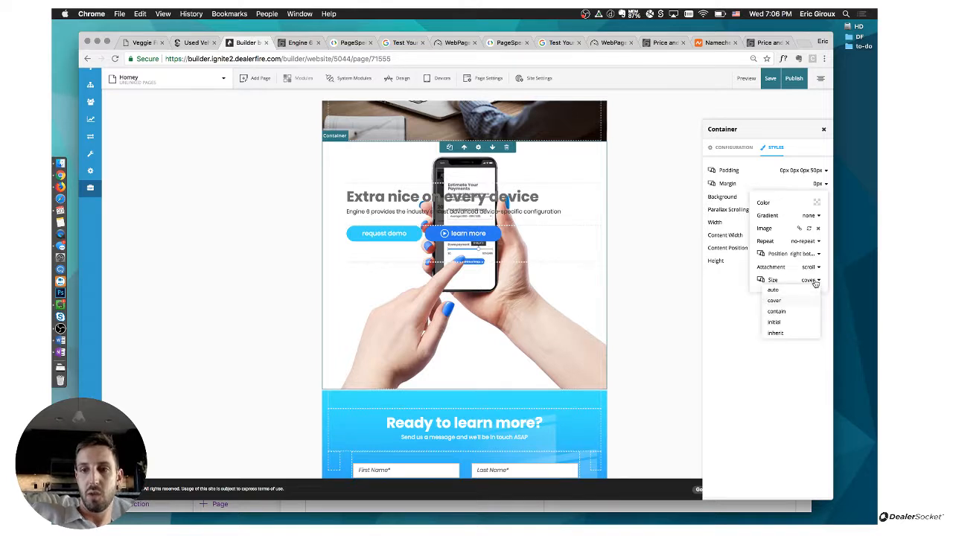
click(795, 313)
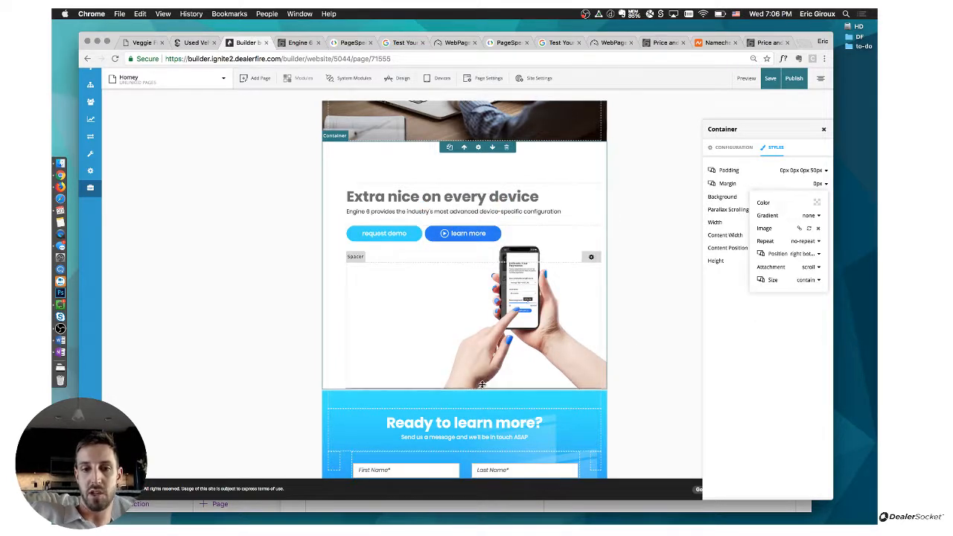
drag(482, 384, 482, 369)
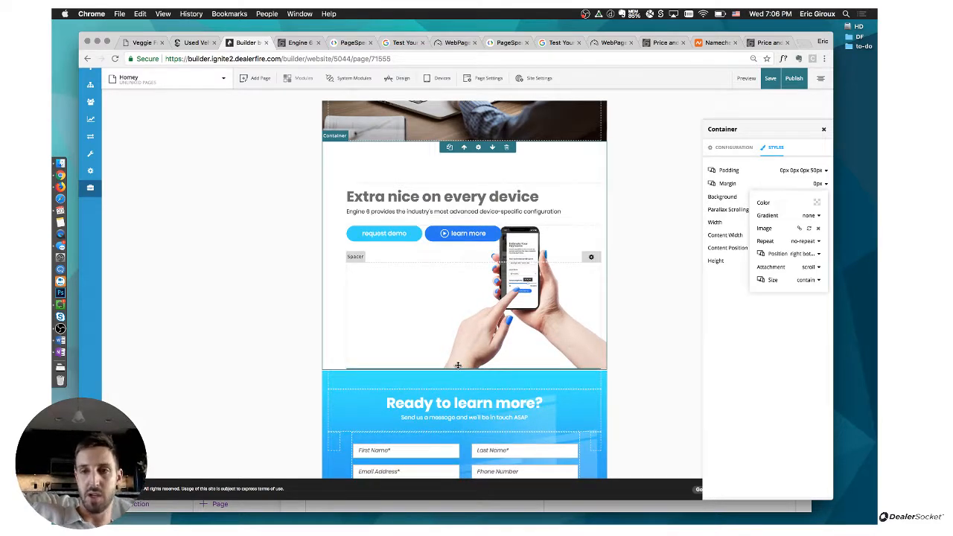
click(770, 344)
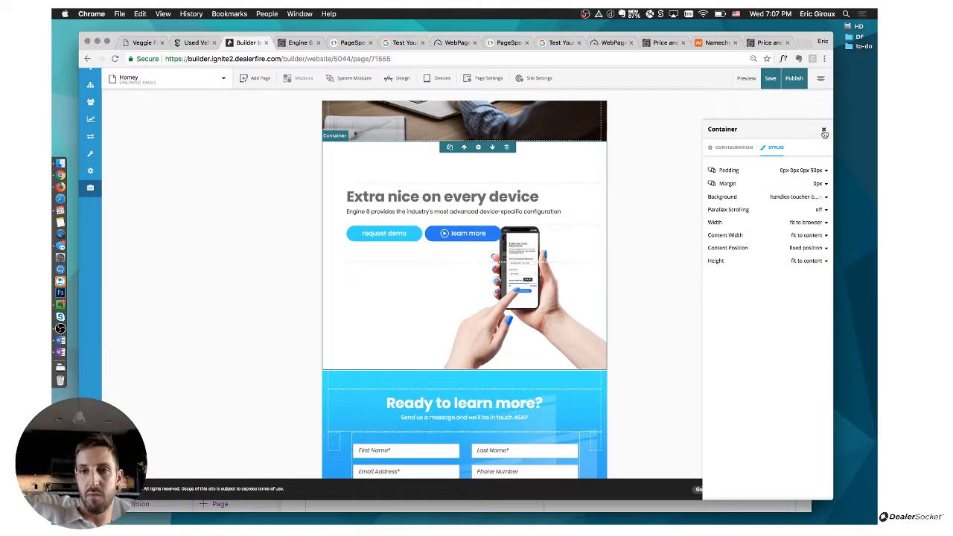
click(824, 131)
Slightly increase the height of the spacer between the "Ready to learn more?" form and the "Next-generation website technology" section.
scroll(463, 312, down, 6)
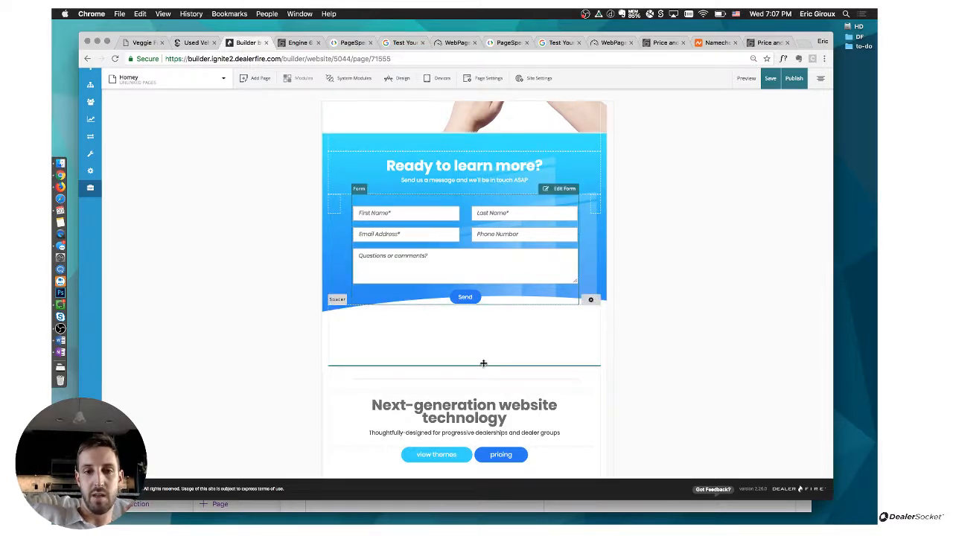
drag(483, 363, 511, 371)
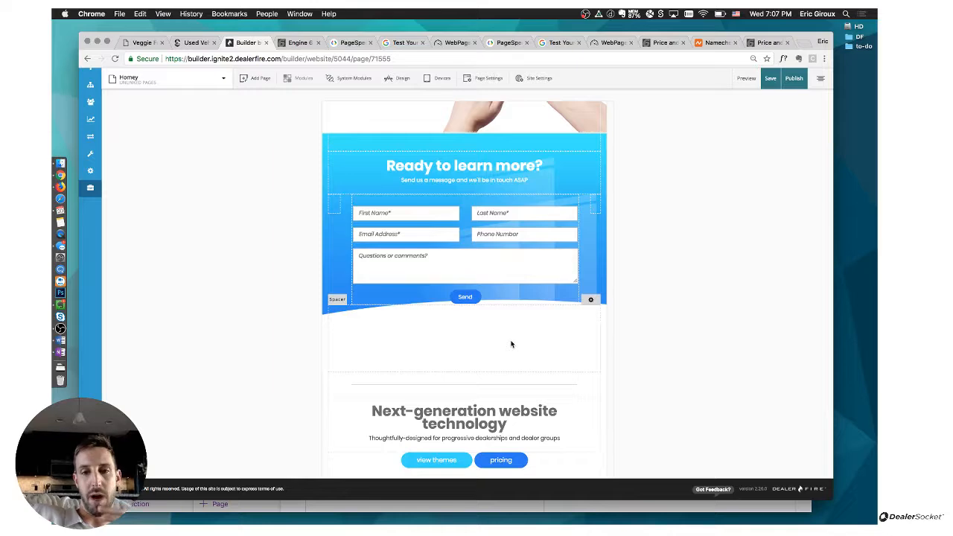
Slightly shorten the spacer above the car image in the "Automotive websites. Streamlined." section.
scroll(603, 220, up, 2)
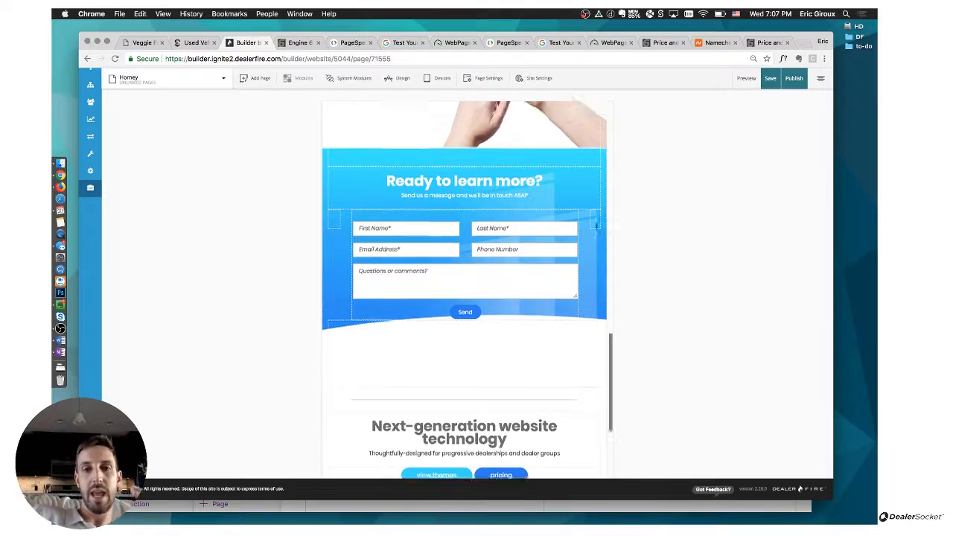
scroll(597, 225, up, 15)
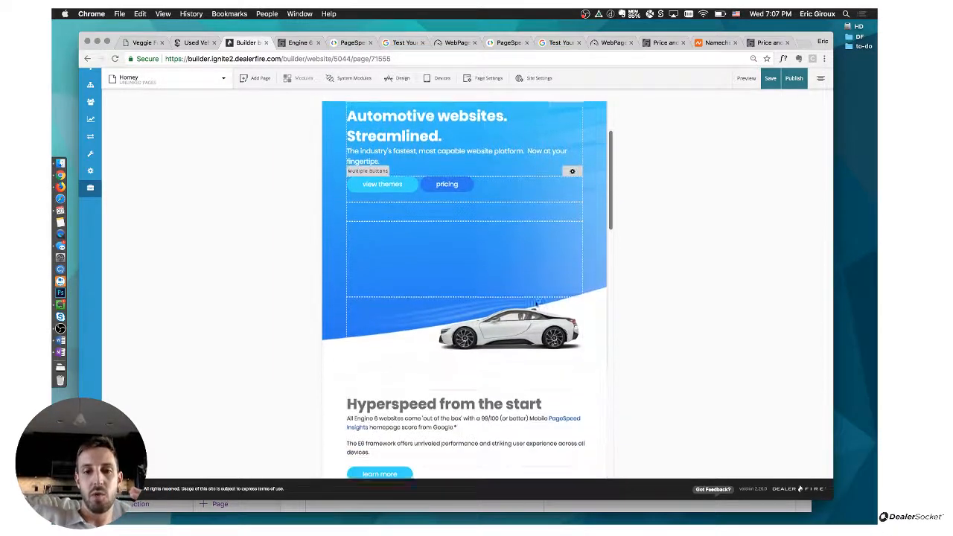
scroll(536, 303, down, 1)
scroll(370, 329, up, 1)
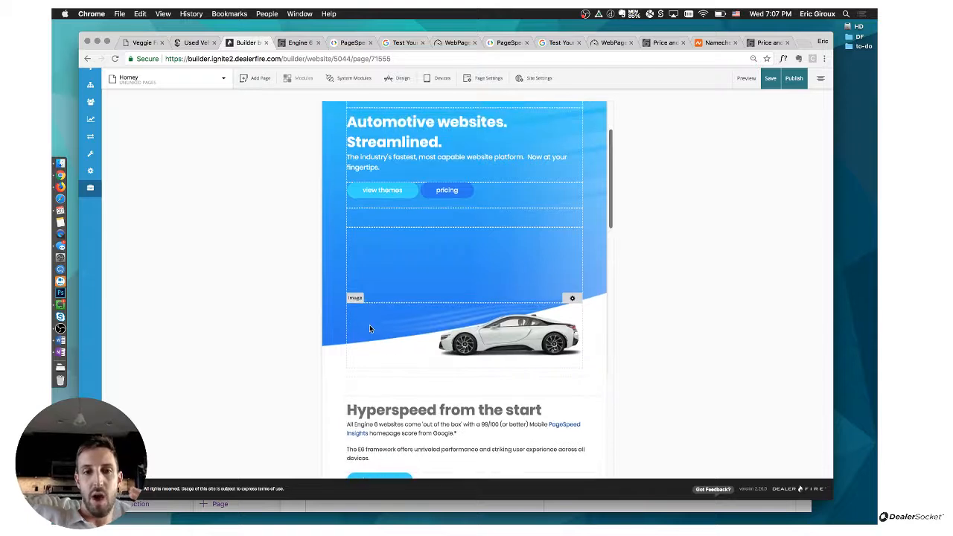
scroll(369, 329, up, 2)
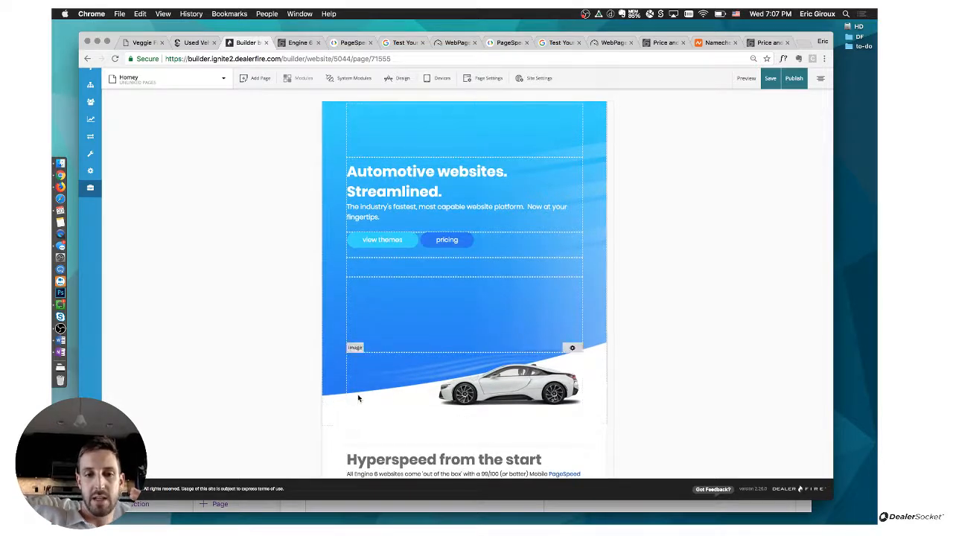
scroll(346, 404, down, 2)
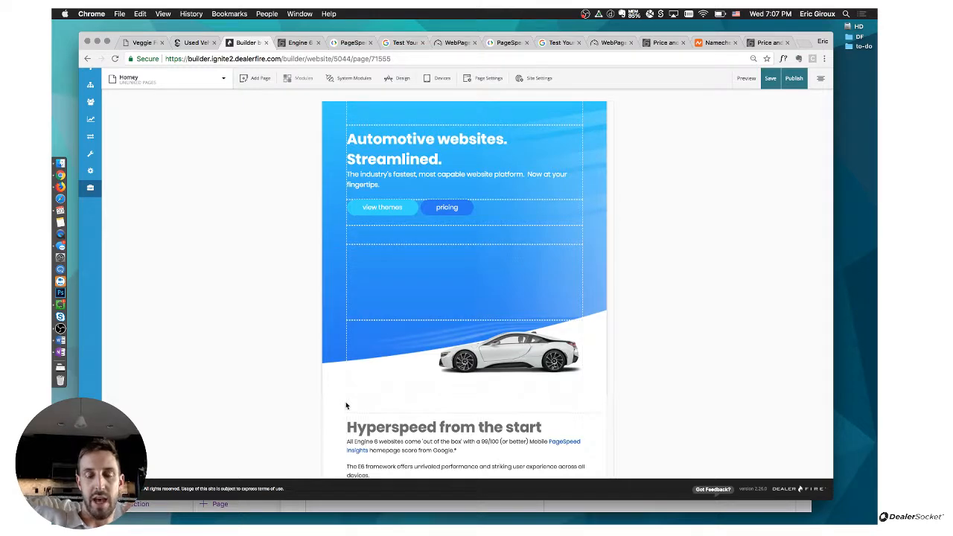
scroll(346, 402, down, 4)
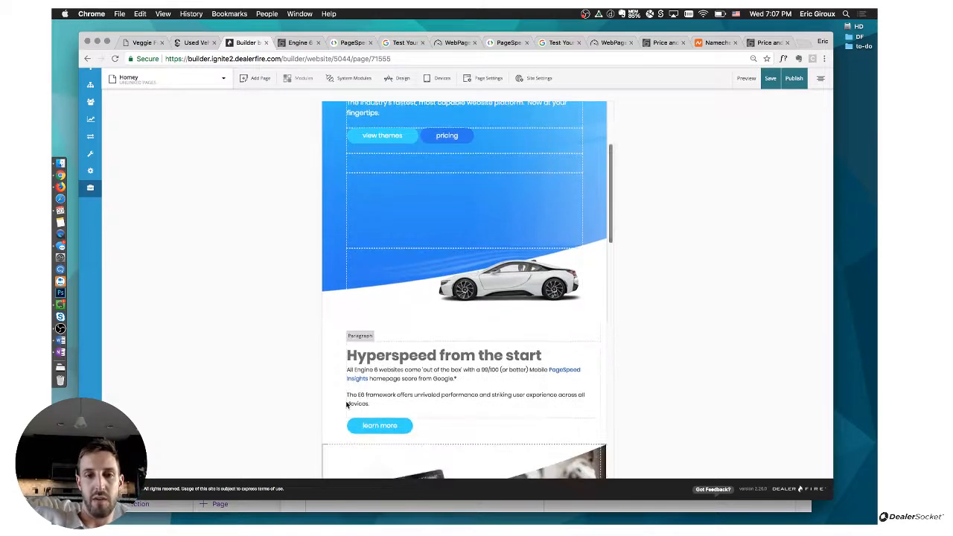
scroll(347, 404, up, 7)
scroll(354, 222, up, 2)
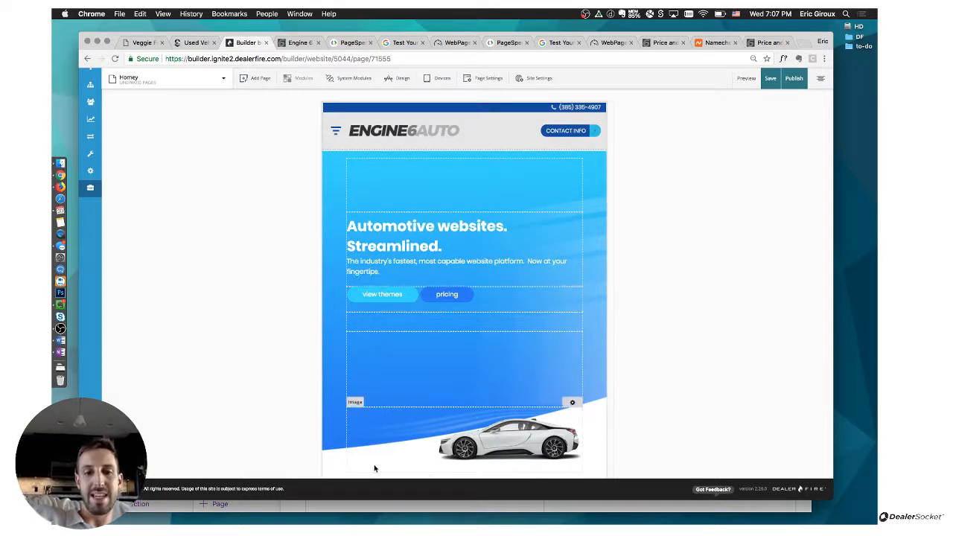
scroll(423, 433, down, 2)
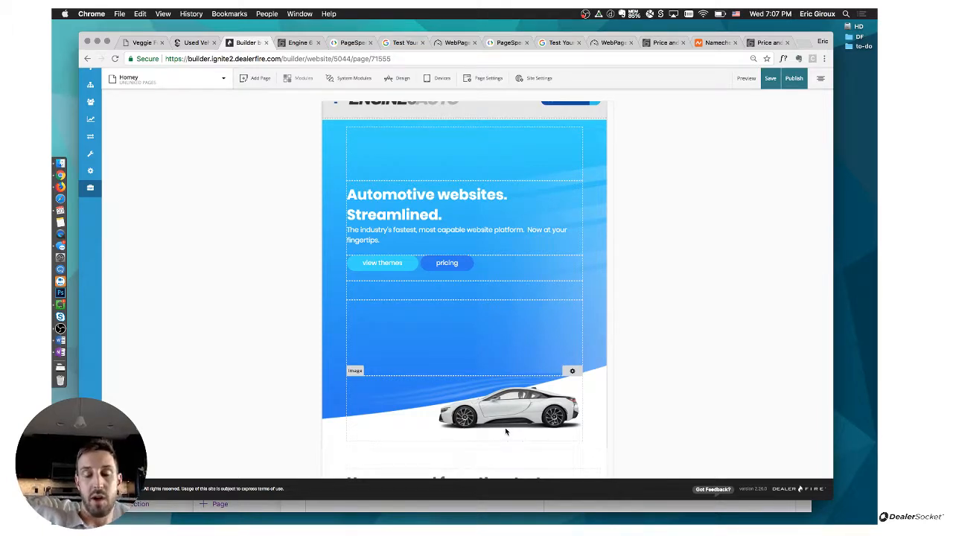
scroll(601, 344, down, 1)
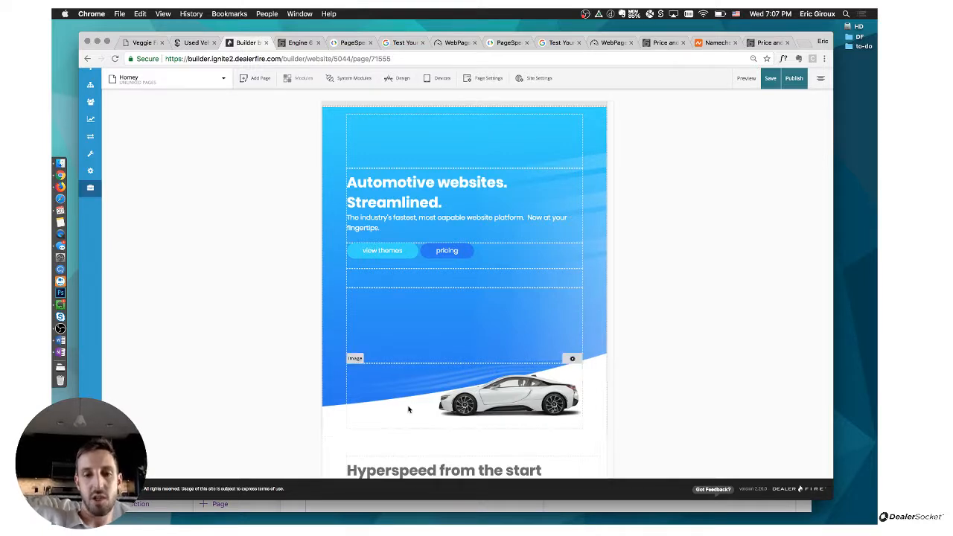
scroll(408, 410, down, 1)
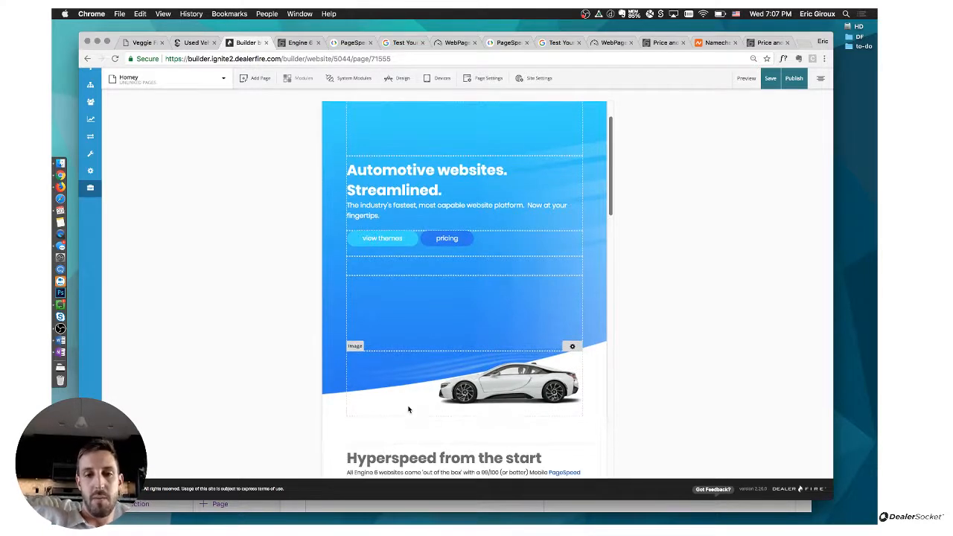
mouse_move(420, 349)
mouse_down()
mouse_move(419, 310)
mouse_move(421, 374)
mouse_move(422, 277)
mouse_move(425, 352)
mouse_move(425, 342)
mouse_up()
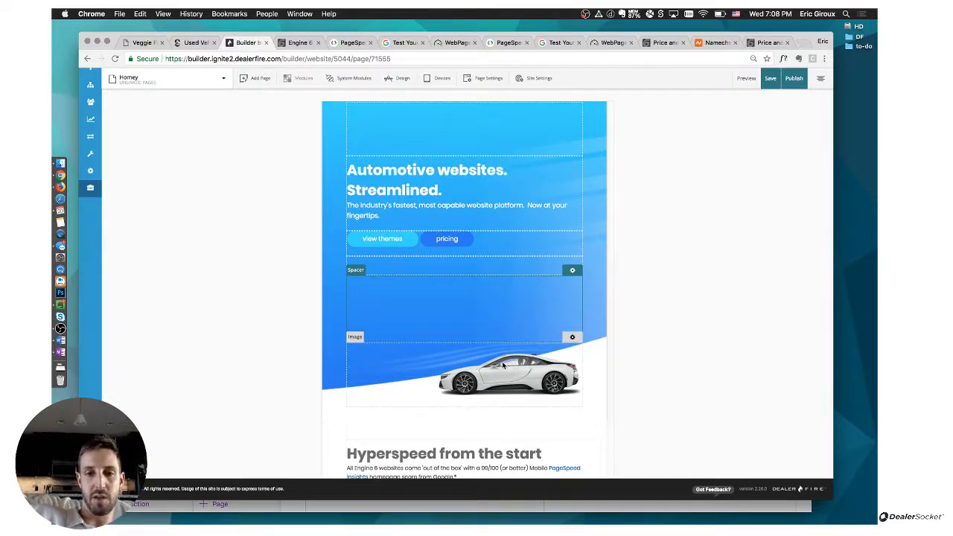
drag(497, 338, 496, 340)
Review the layout and spacing of the laptop, phone-image and contact form sections in the tablet view.
scroll(474, 401, down, 3)
scroll(474, 401, down, 3)
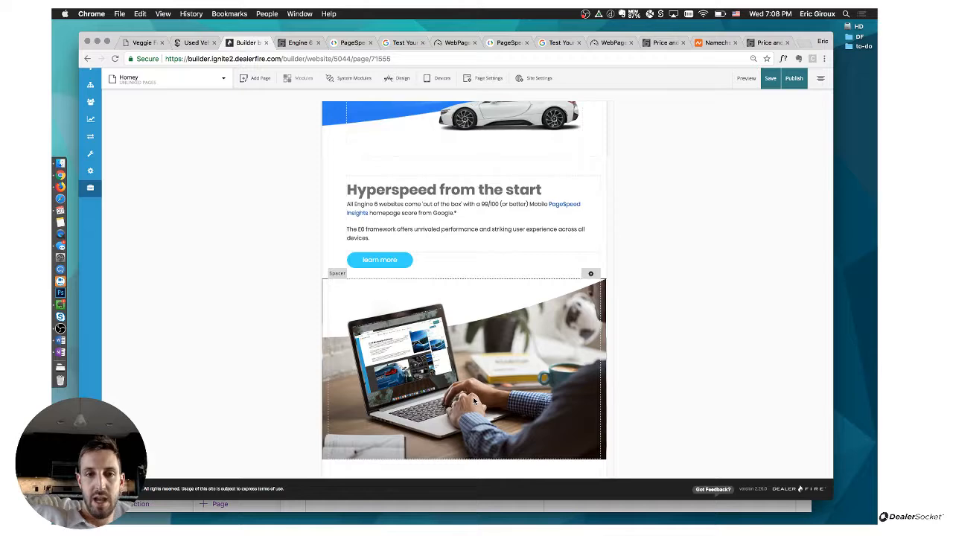
scroll(474, 401, down, 5)
scroll(474, 400, up, 2)
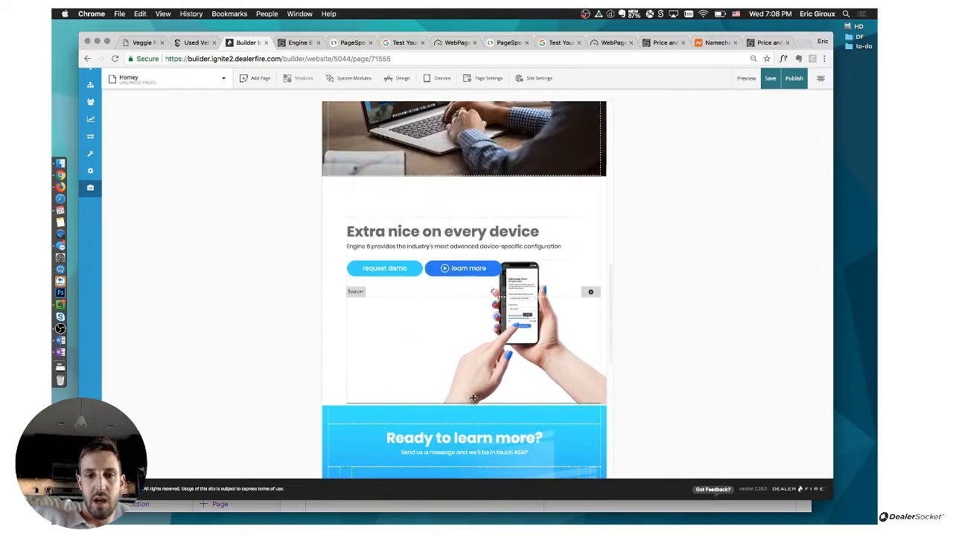
scroll(476, 387, down, 3)
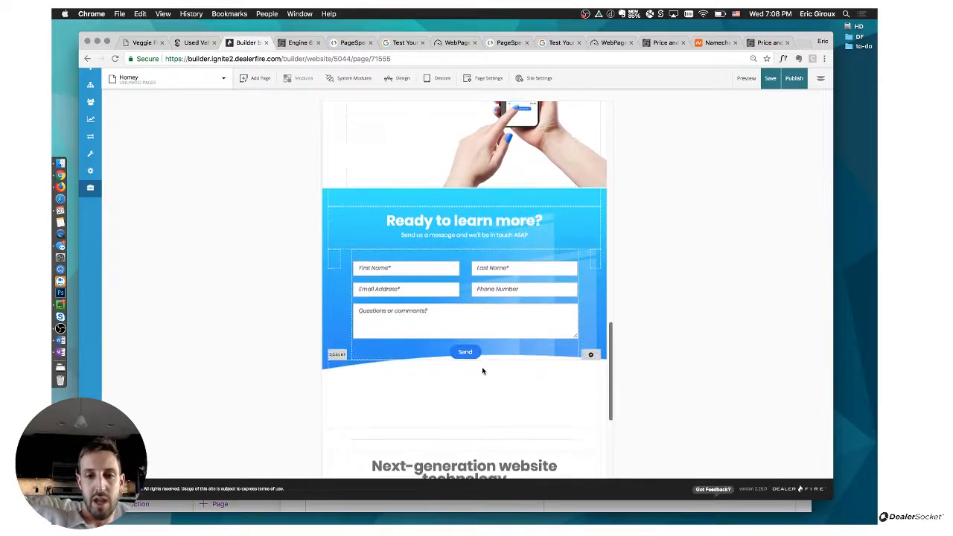
scroll(481, 370, down, 1)
scroll(482, 371, up, 1)
scroll(483, 371, up, 4)
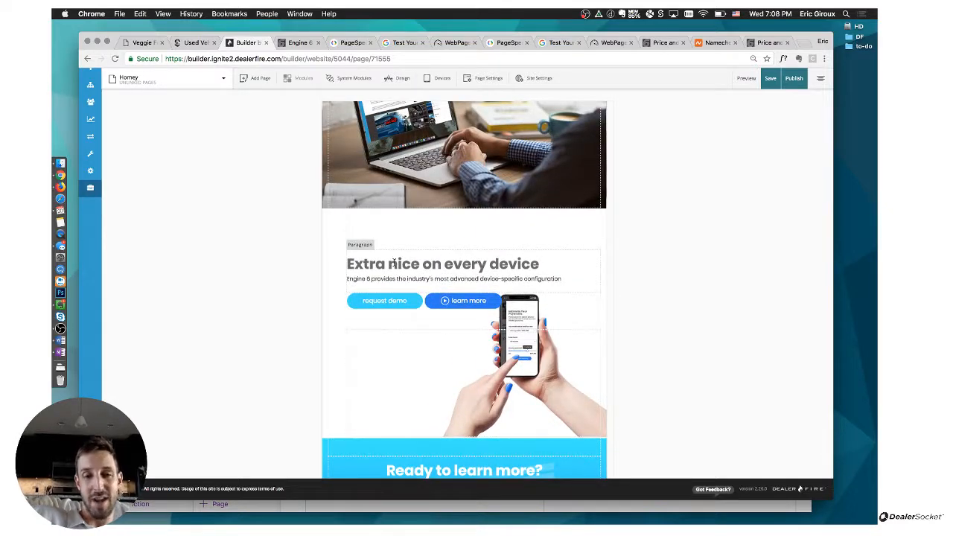
Inspect the padding settings of the "Hyperspeed from the start" container, particularly its left padding, and close the settings.
scroll(395, 264, up, 4)
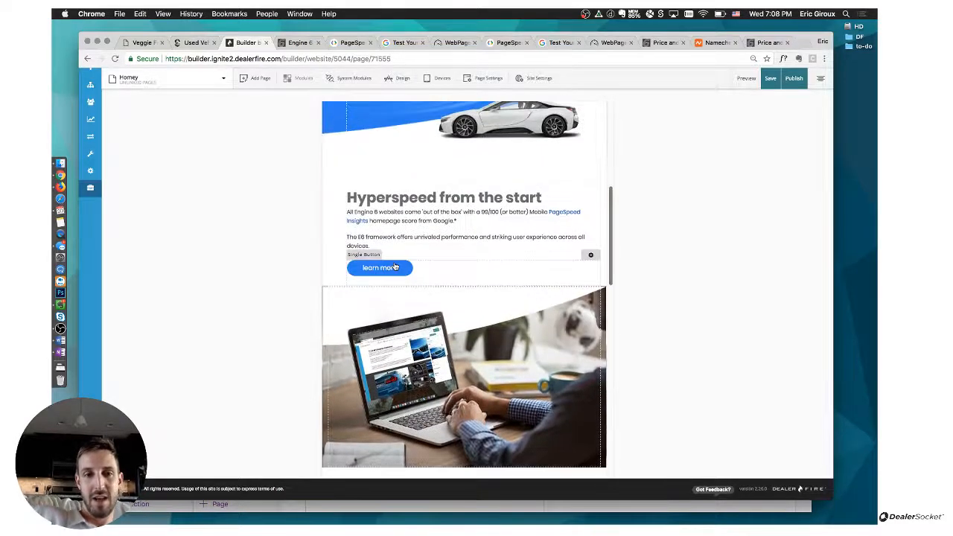
click(604, 213)
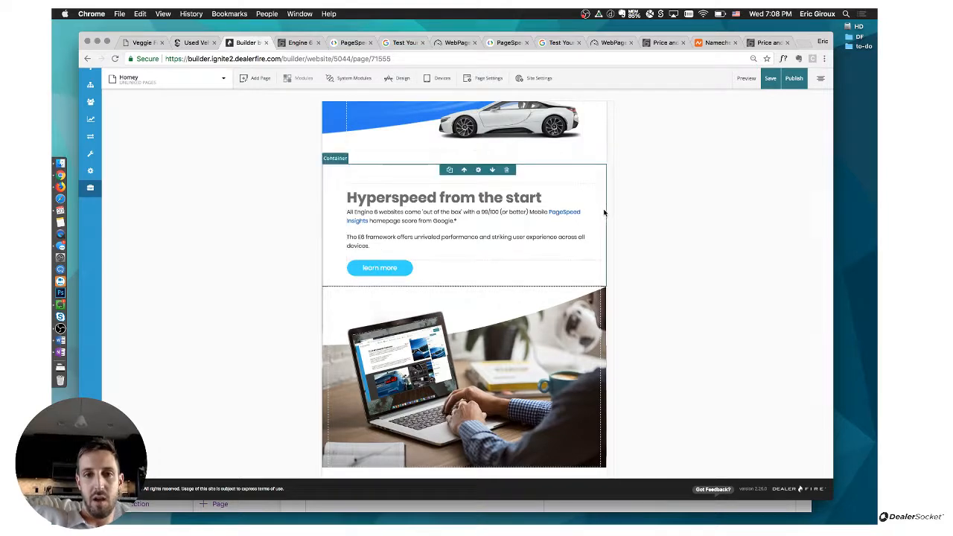
click(777, 147)
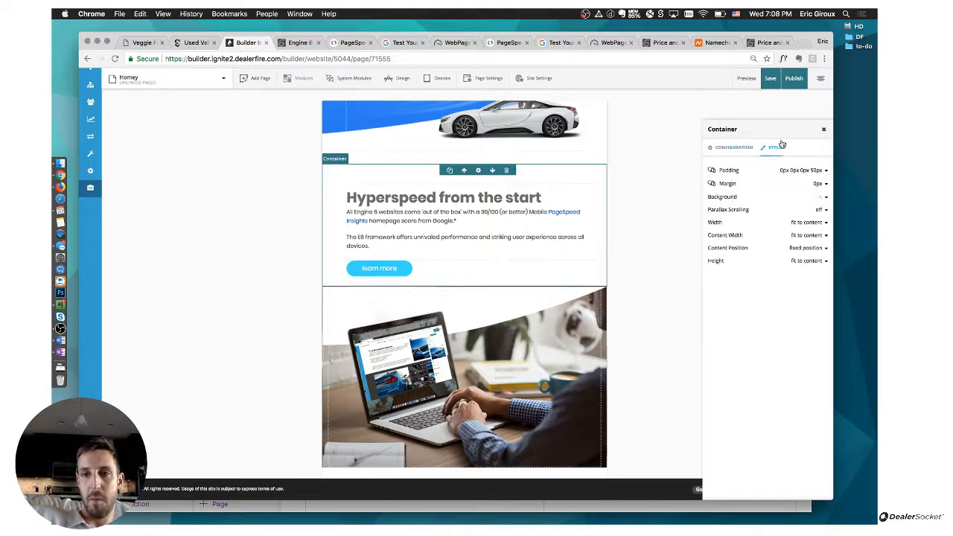
click(825, 171)
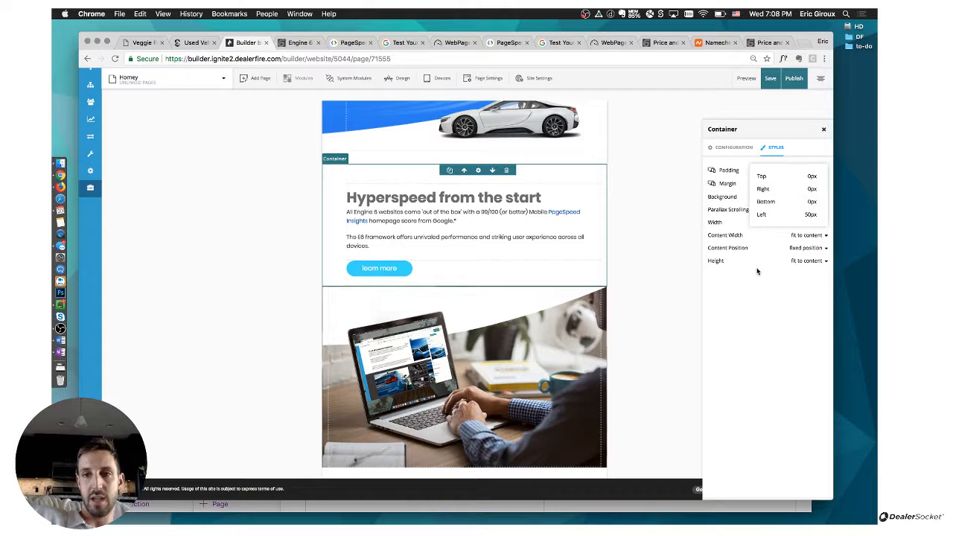
mouse_move(768, 219)
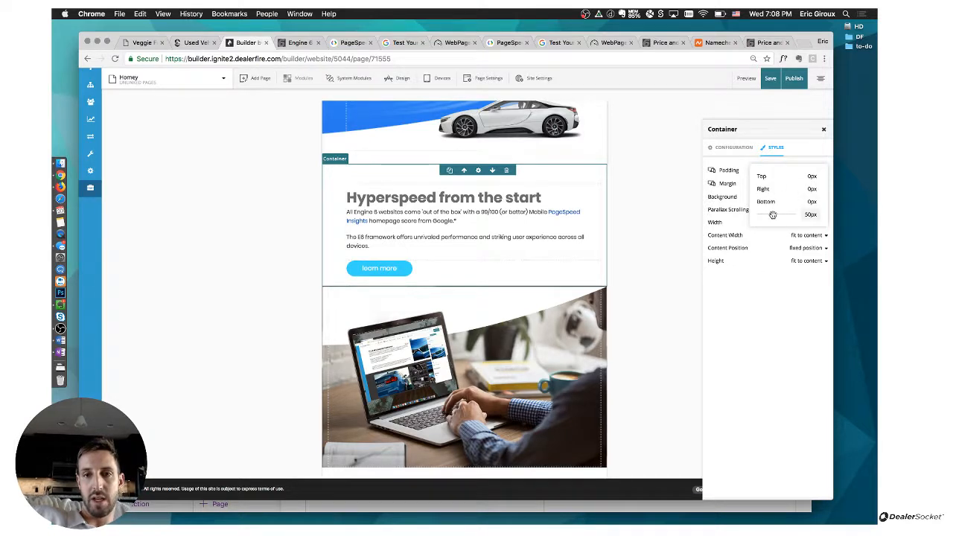
click(748, 292)
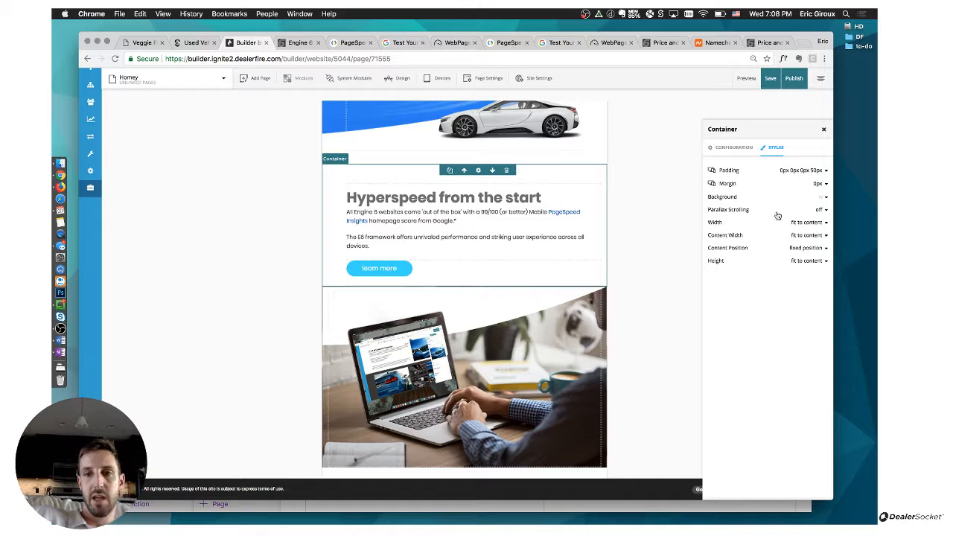
click(823, 131)
Review the whole tablet page from the header to the footer, checking how the sections line up.
scroll(543, 319, down, 10)
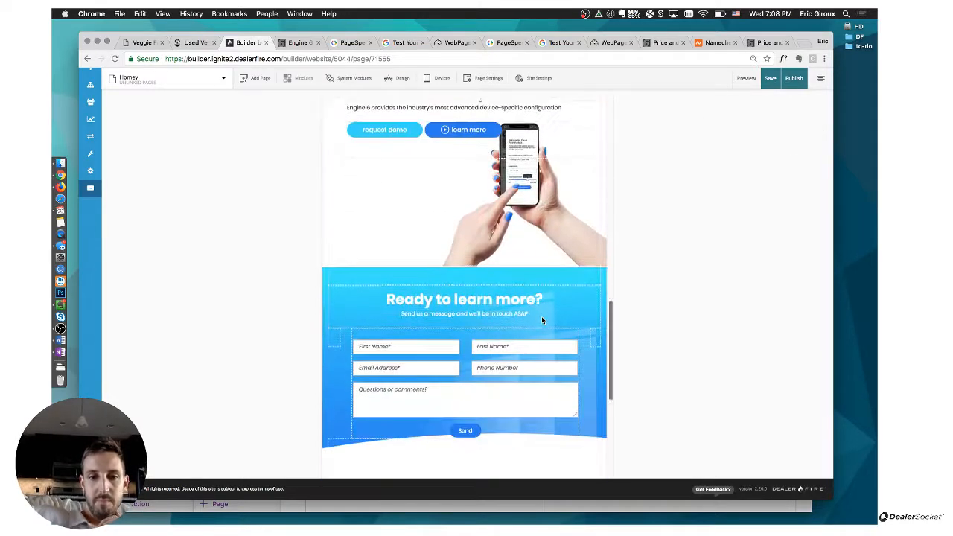
scroll(542, 320, down, 3)
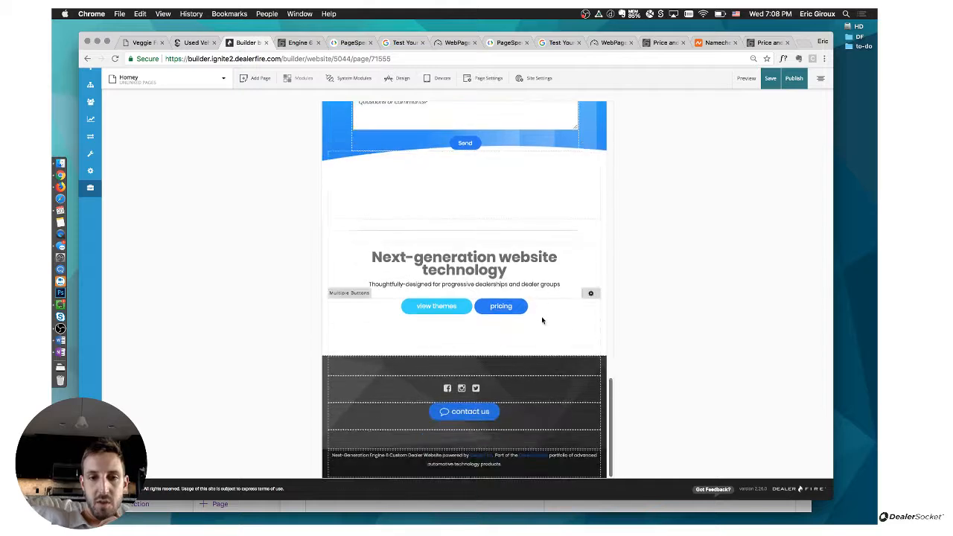
scroll(542, 320, up, 5)
scroll(541, 315, up, 10)
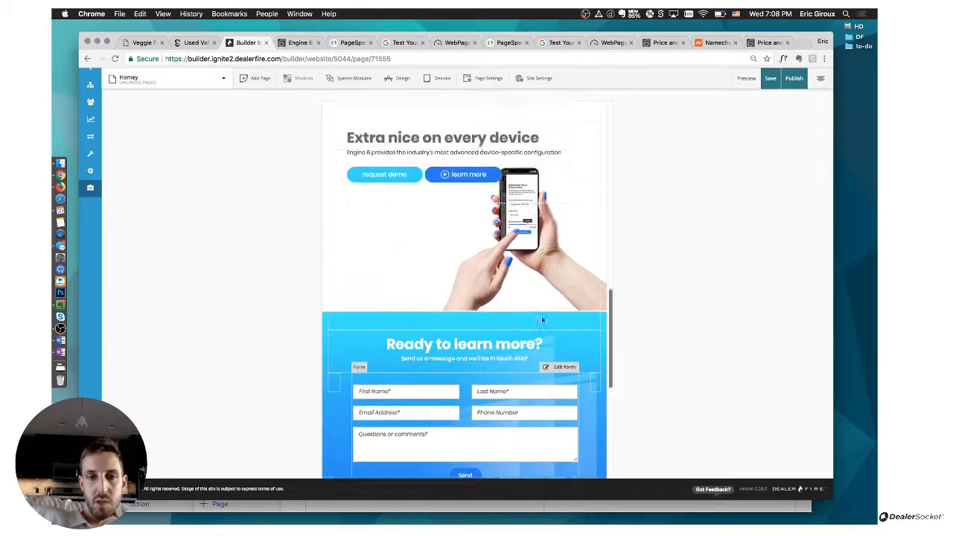
scroll(542, 320, up, 8)
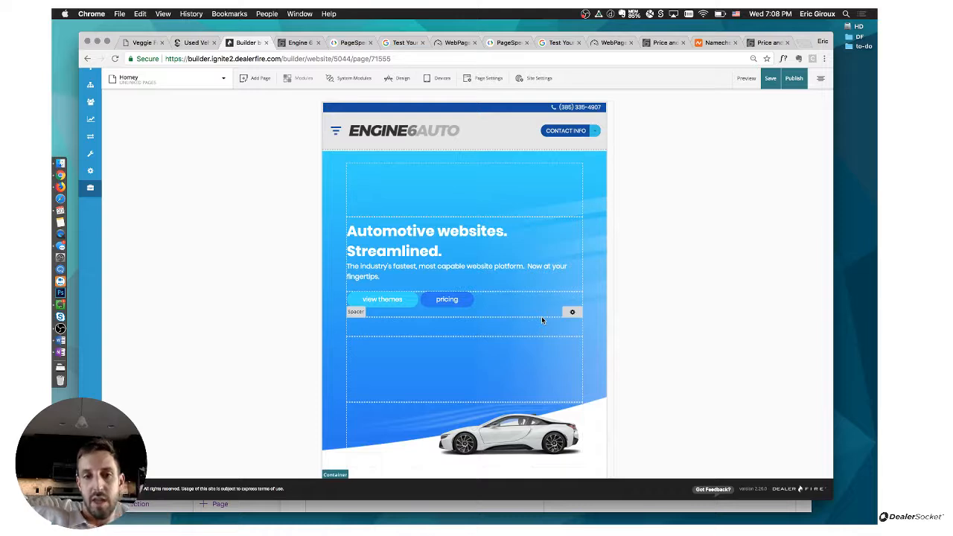
scroll(542, 320, down, 4)
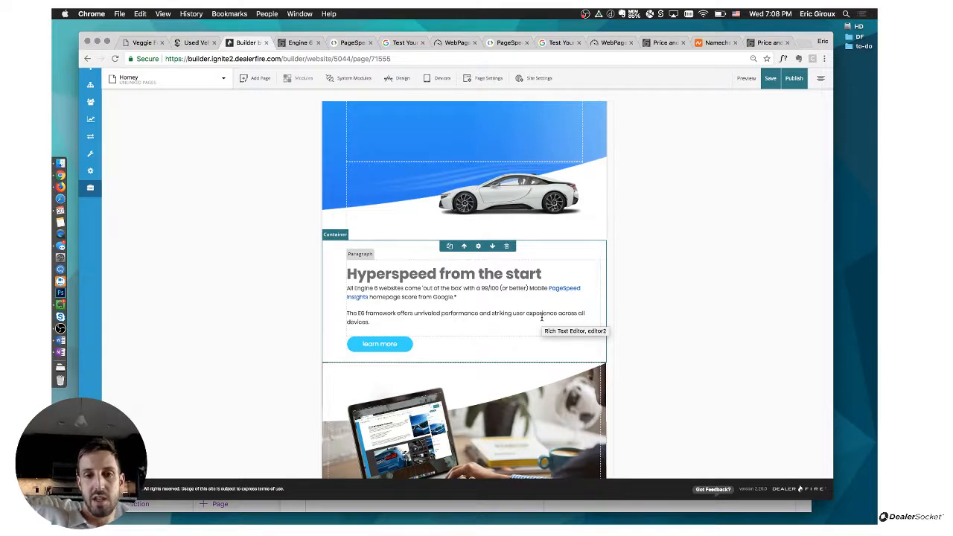
scroll(542, 319, up, 4)
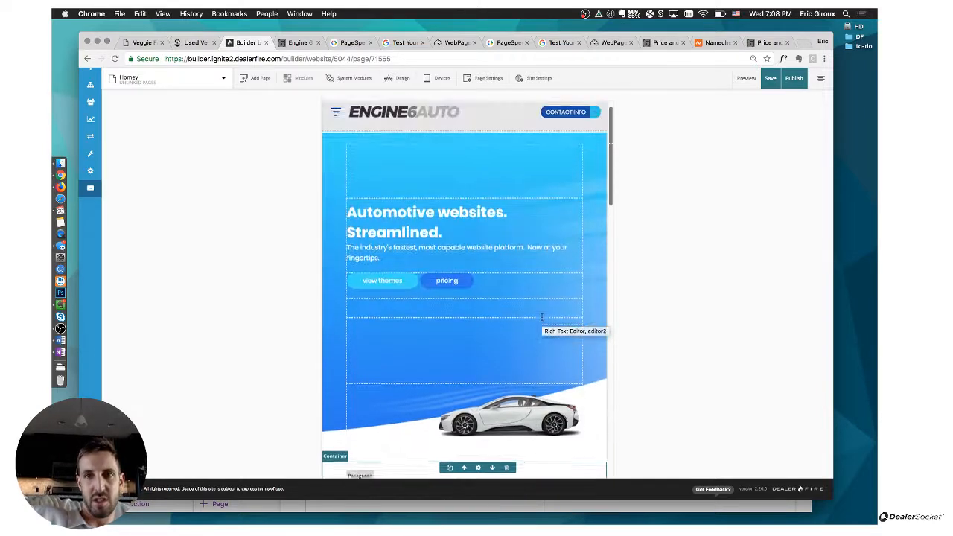
Publish the website and open the additional page options.
click(801, 83)
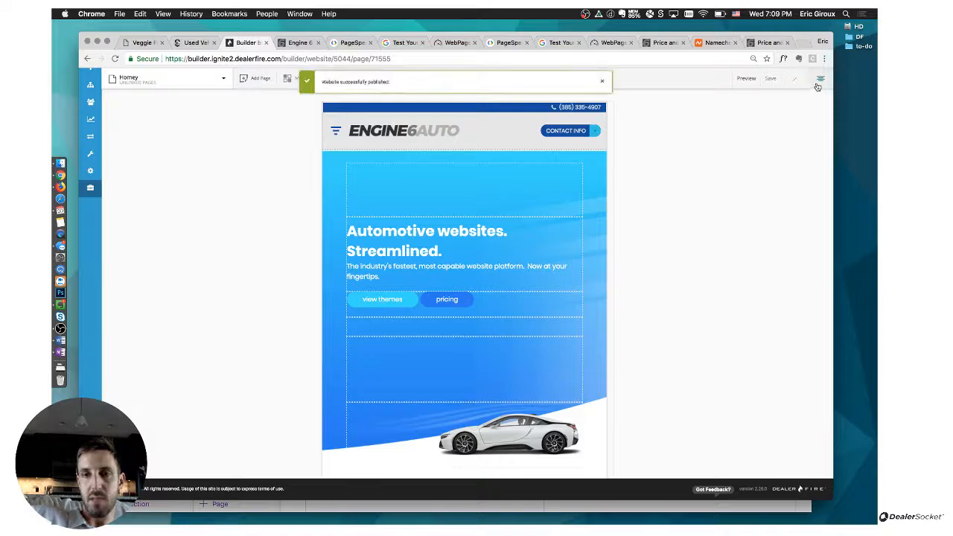
click(819, 80)
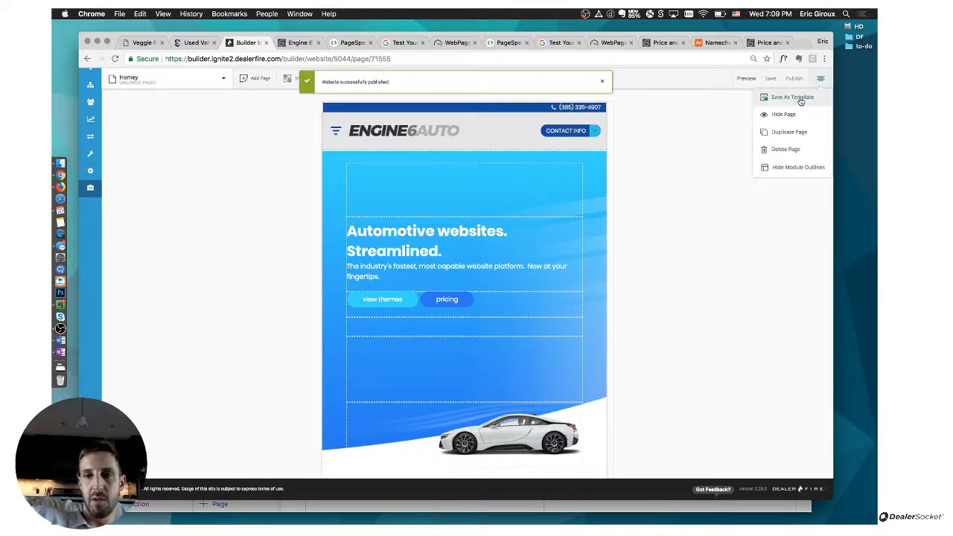
Open the page's save-as-template form, review its visibility options, and close it without creating a template.
click(792, 97)
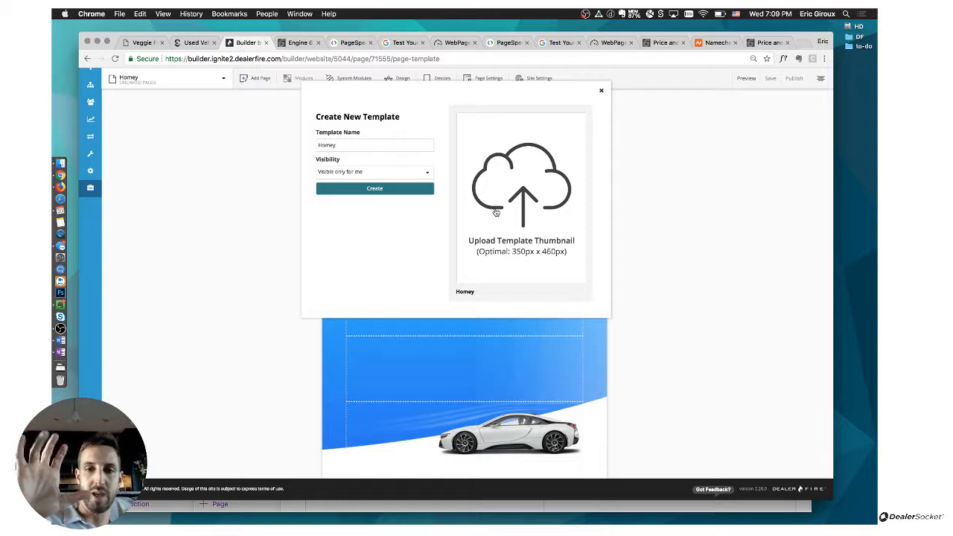
click(373, 176)
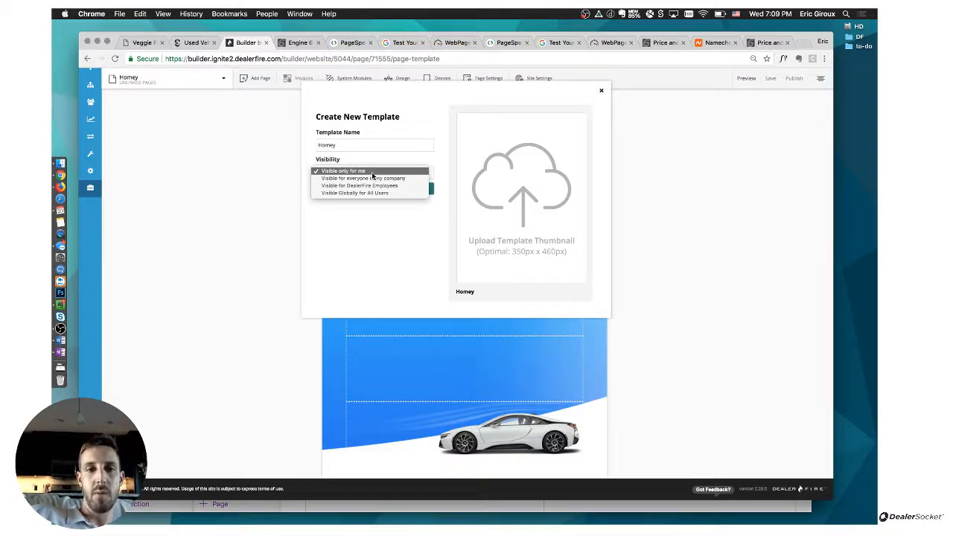
click(360, 209)
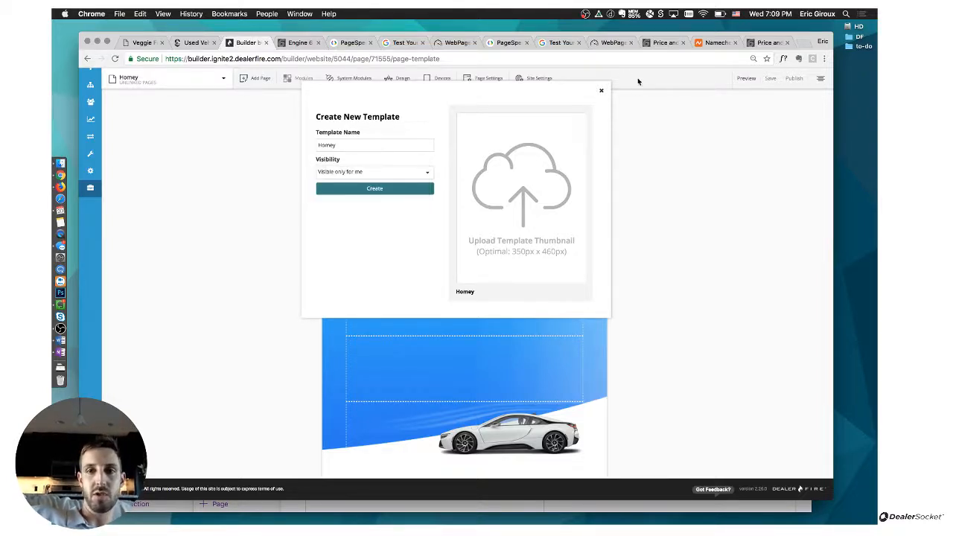
click(601, 93)
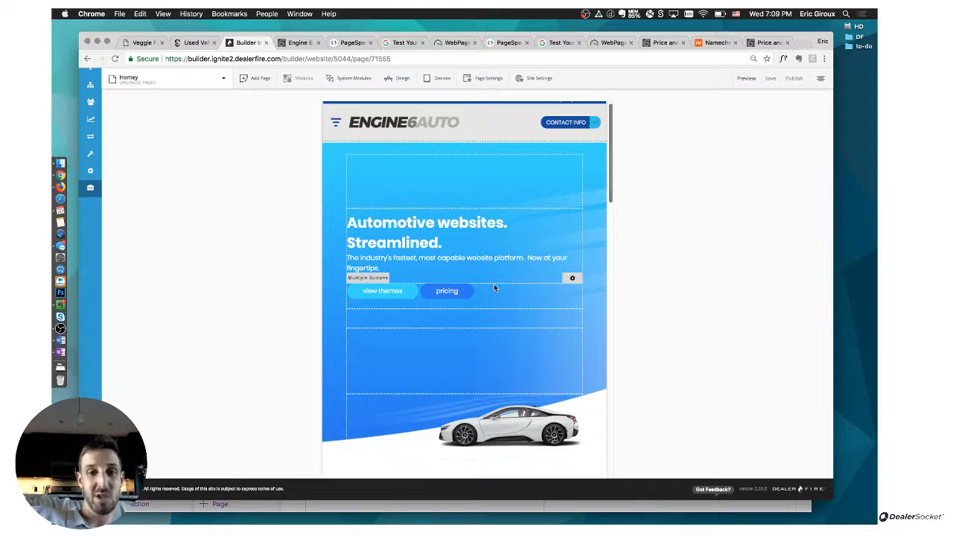
Browse the new-page templates in the My Templates and All categories, and cancel without adding a page.
scroll(493, 284, down, 3)
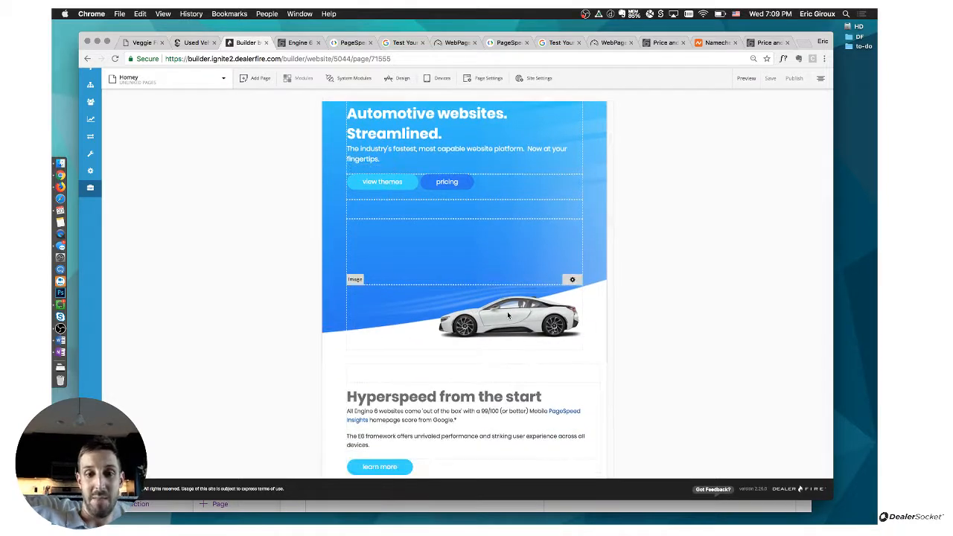
scroll(507, 311, down, 1)
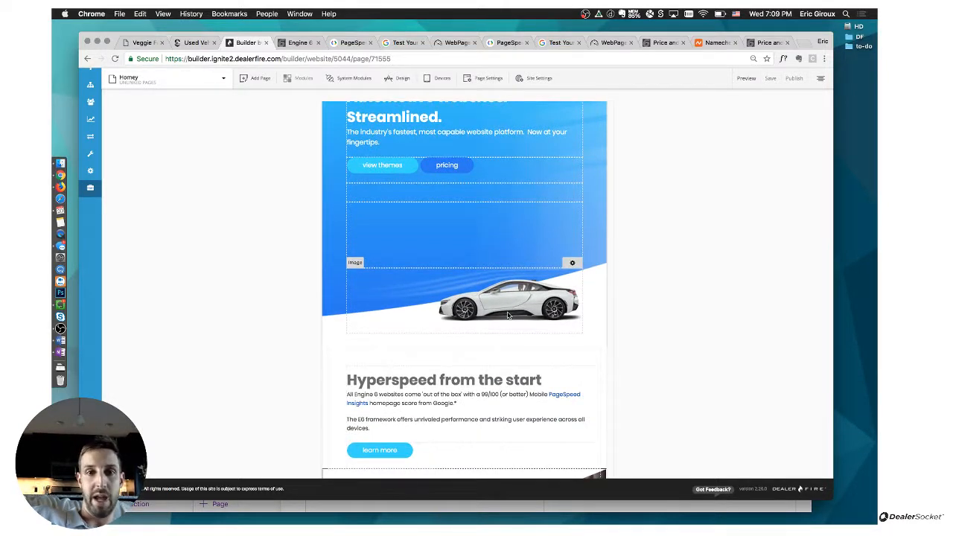
scroll(507, 314, up, 5)
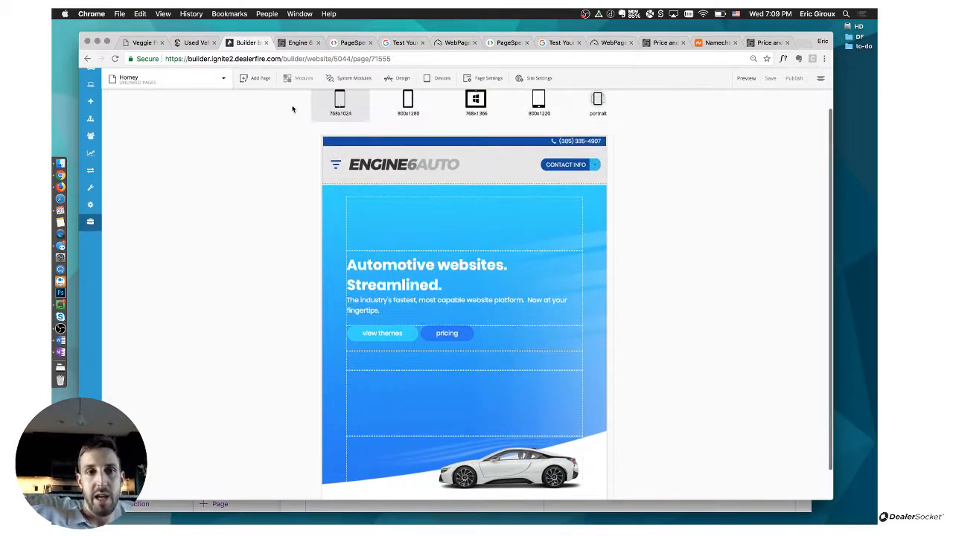
click(268, 81)
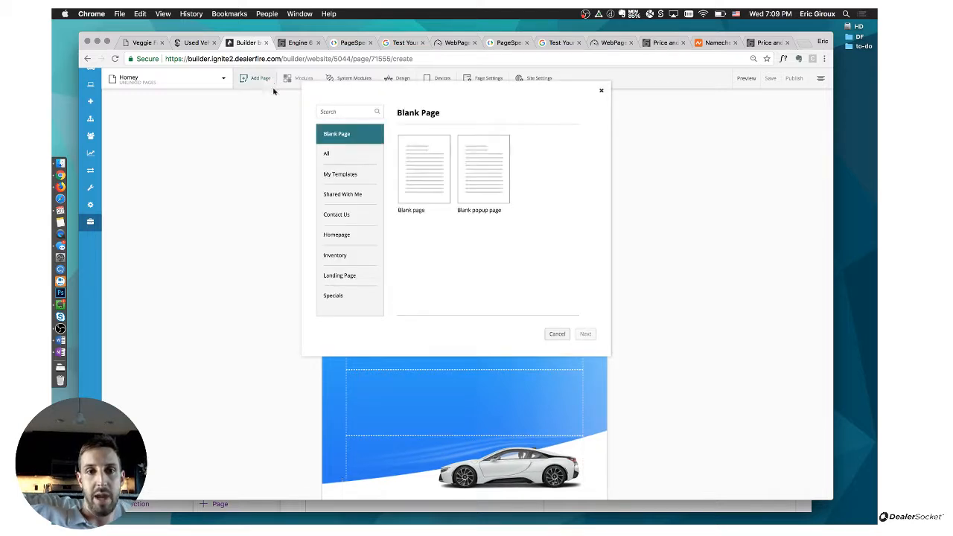
click(345, 182)
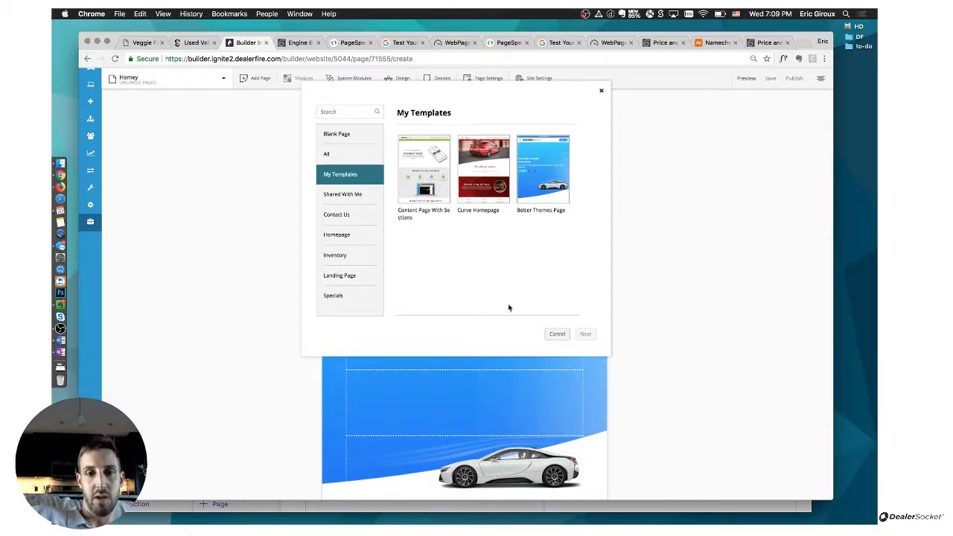
click(346, 153)
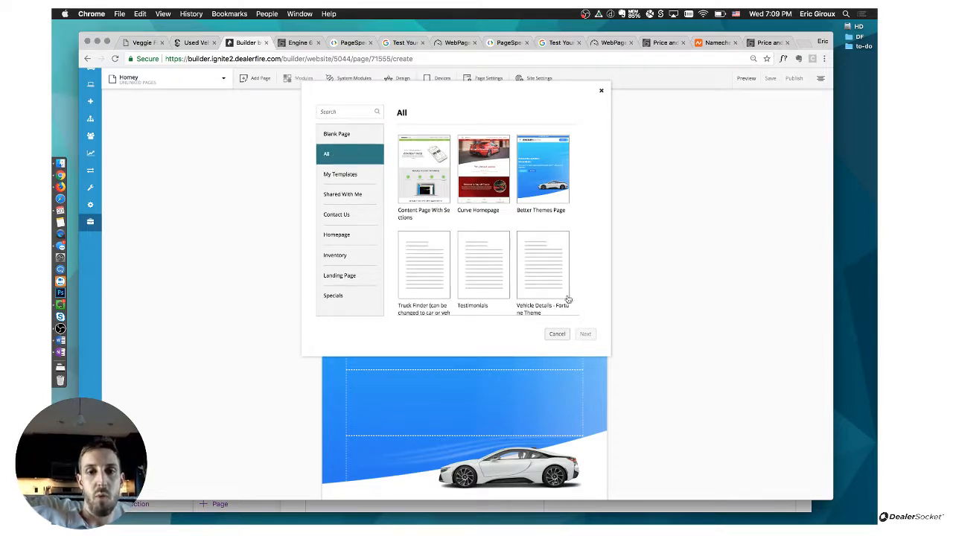
click(558, 335)
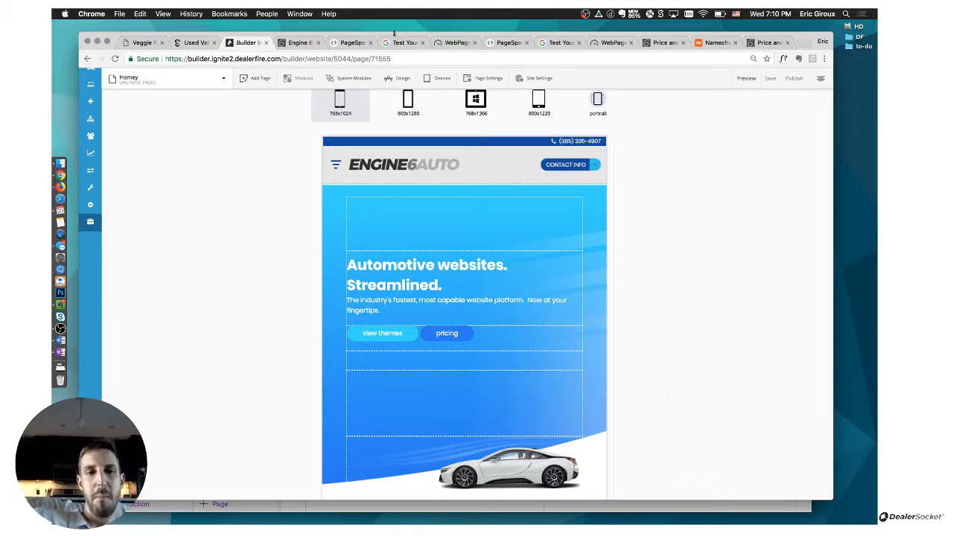
Inspect the site-wide text styles, including the default text's device-specific font size, and close the styles.
click(400, 77)
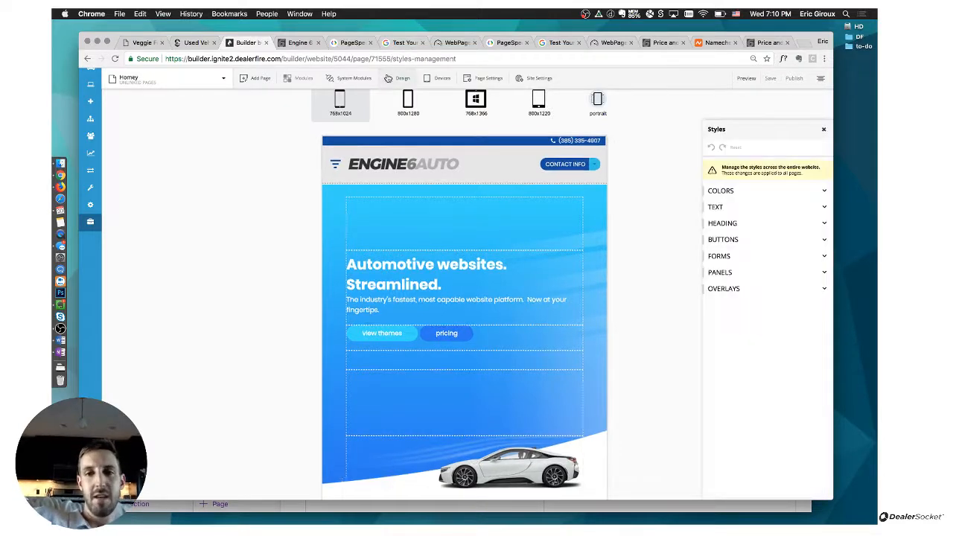
click(728, 190)
click(724, 302)
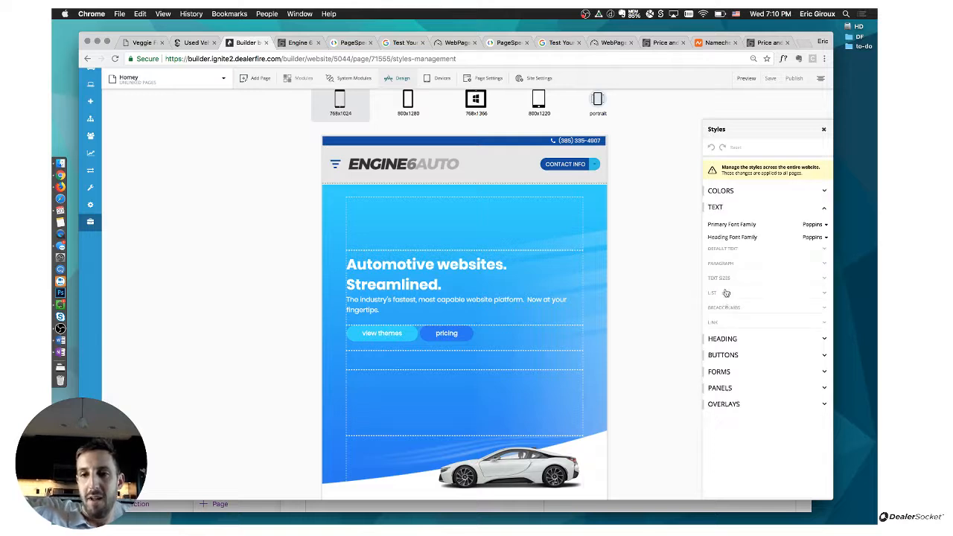
click(744, 250)
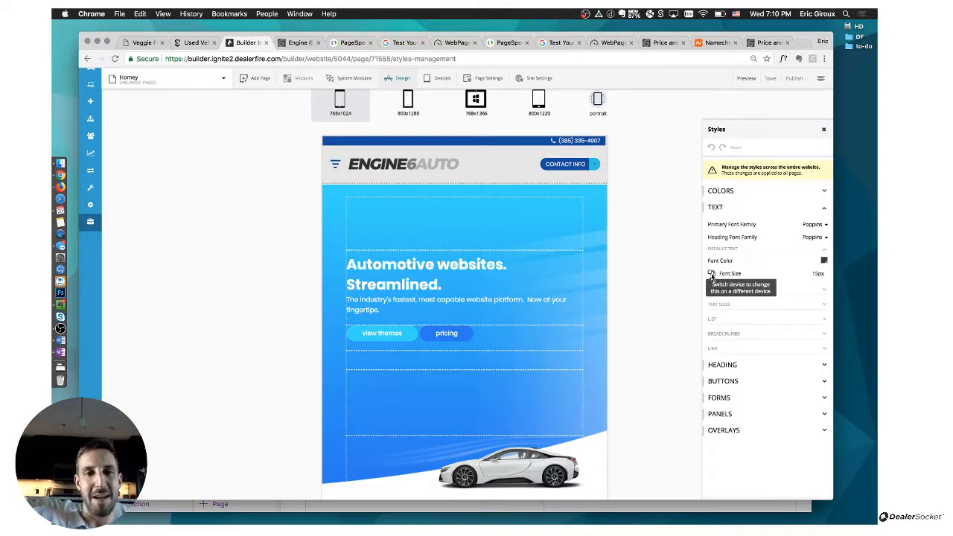
mouse_move(732, 279)
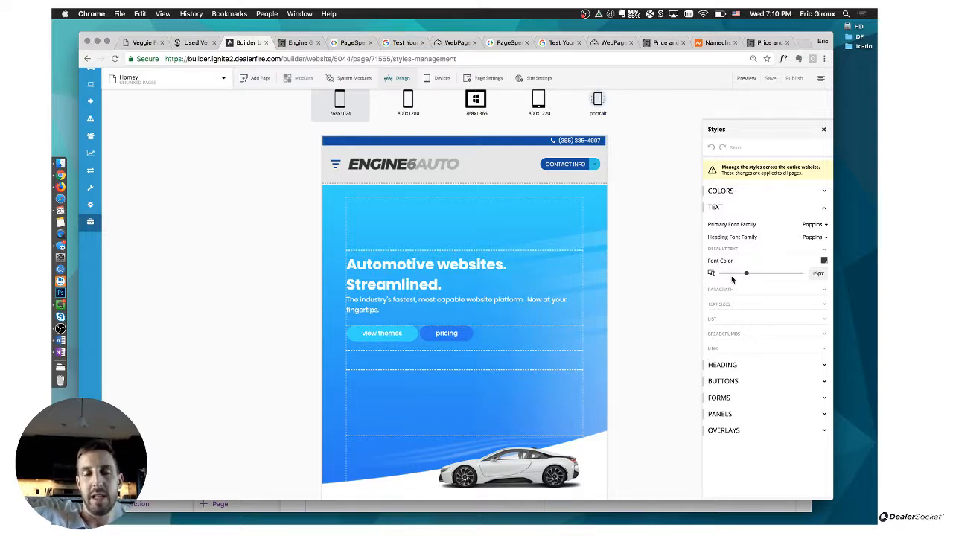
click(824, 130)
Try resizing the spacers on both sides of the "Ready to learn more?" form, and restore their original widths.
scroll(484, 328, down, 5)
scroll(483, 328, down, 10)
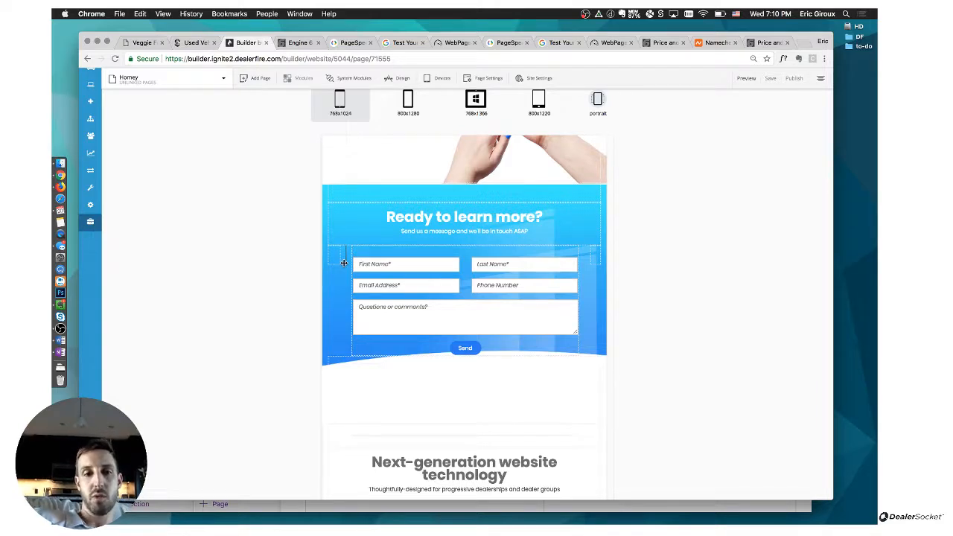
drag(344, 263, 557, 258)
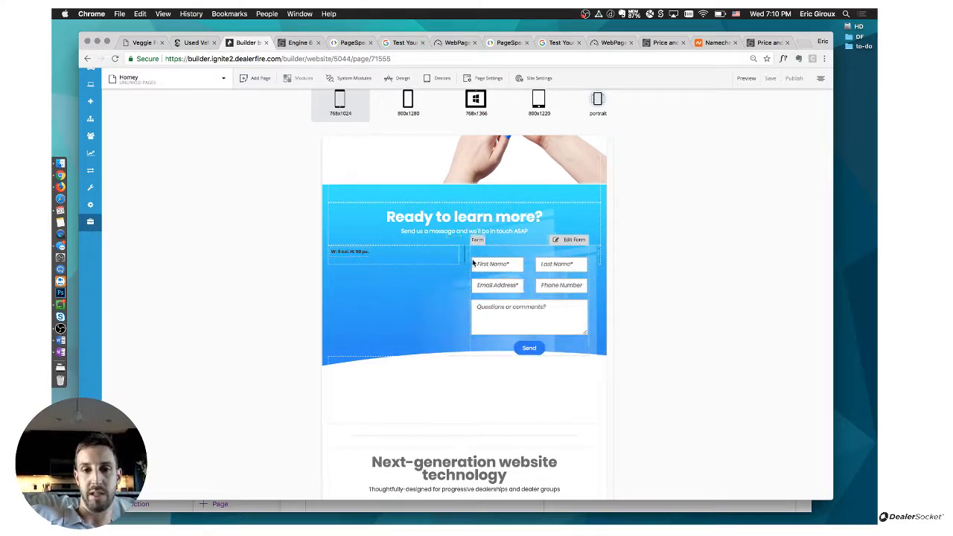
drag(473, 262, 353, 254)
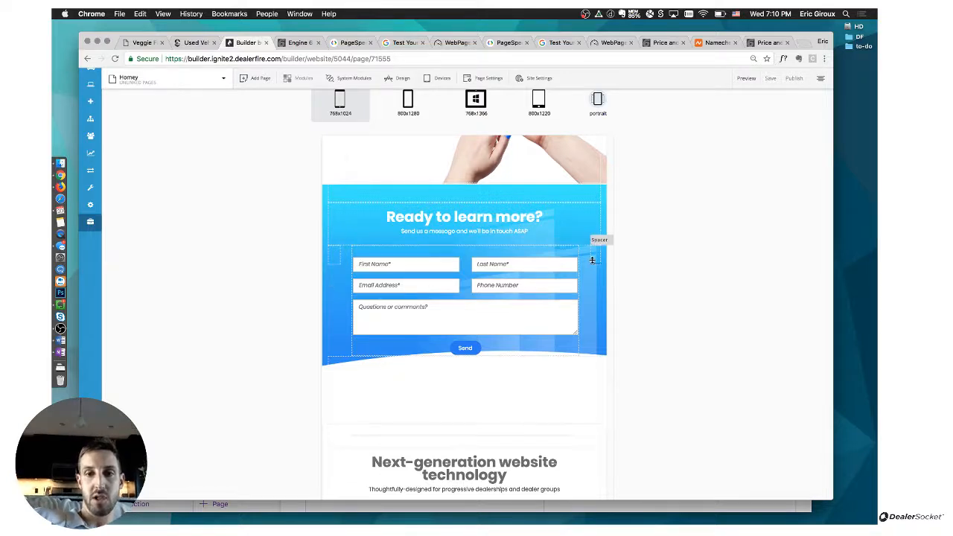
drag(587, 260, 657, 276)
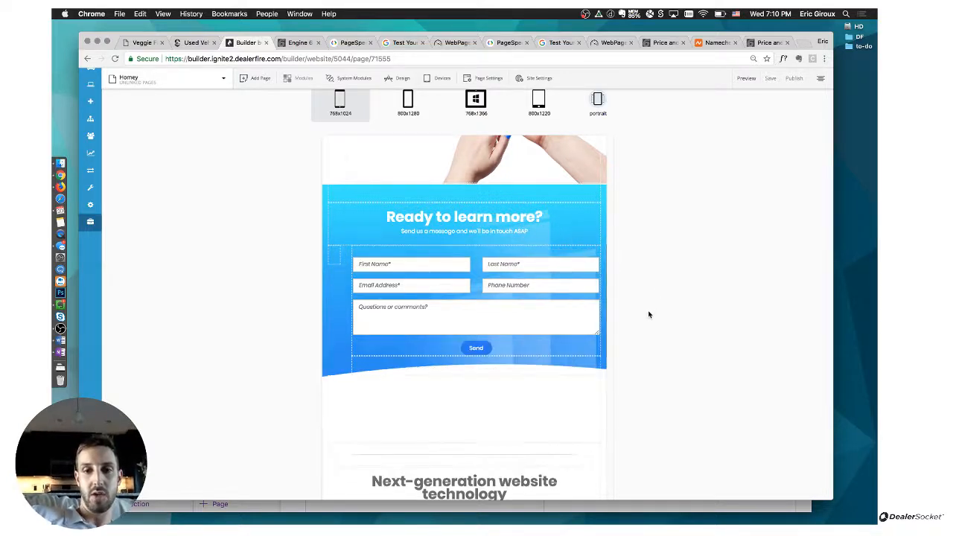
drag(638, 385, 575, 310)
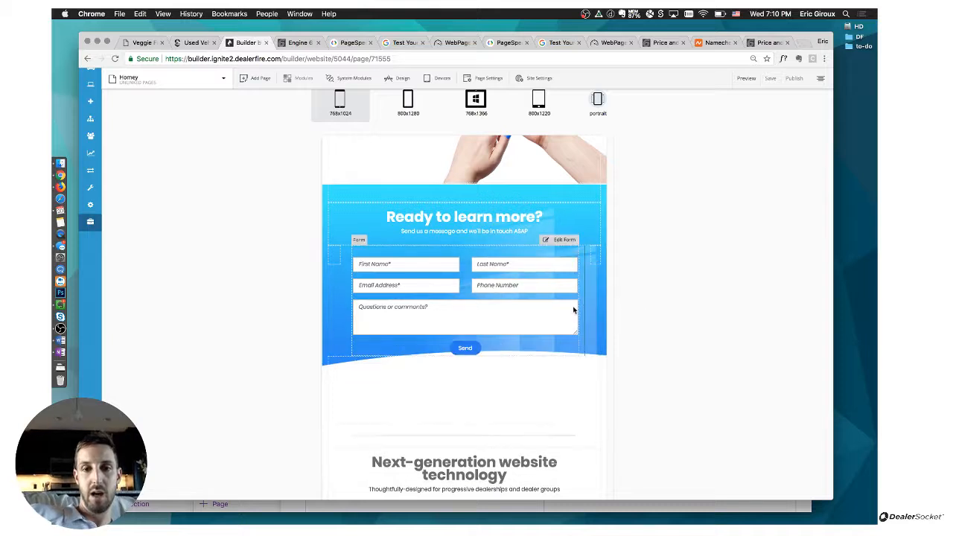
scroll(503, 378, down, 1)
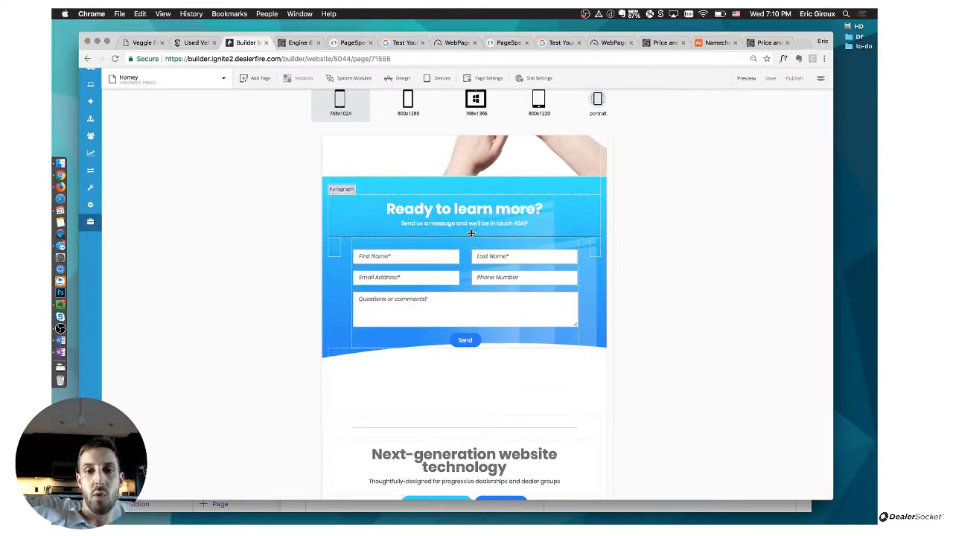
mouse_move(472, 234)
mouse_down()
mouse_move(475, 270)
mouse_move(477, 236)
mouse_up()
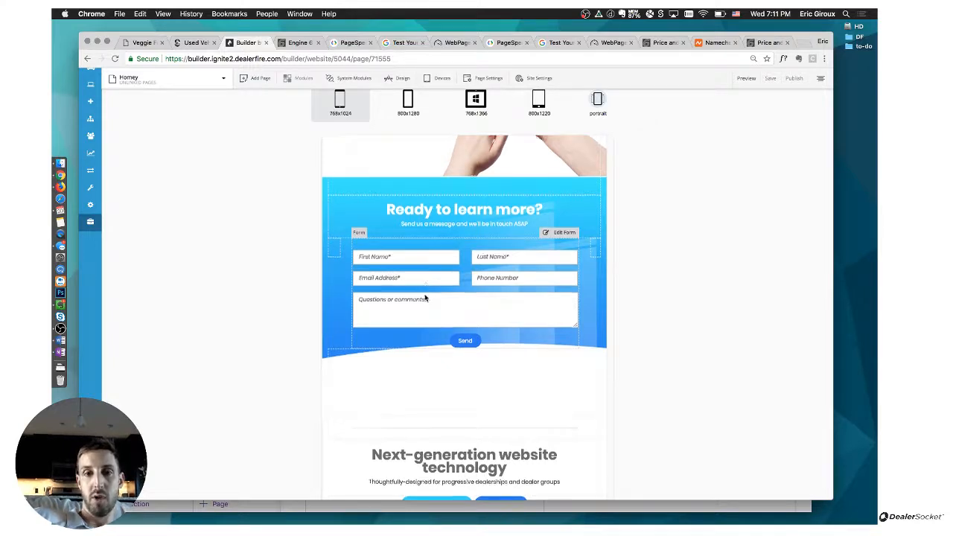
Review the contact form section with its surrounding spacers and the phone-image and laptop sections above it.
scroll(425, 297, up, 3)
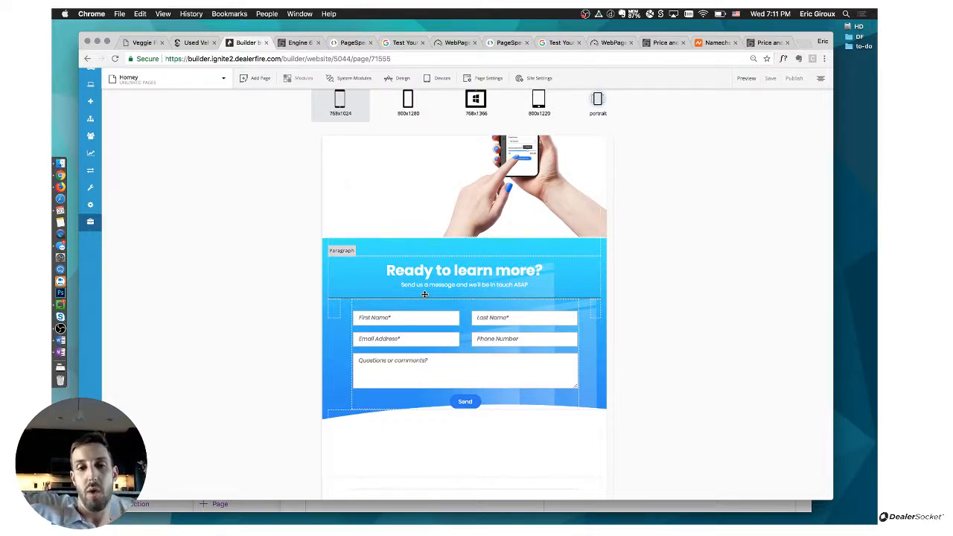
scroll(417, 400, down, 3)
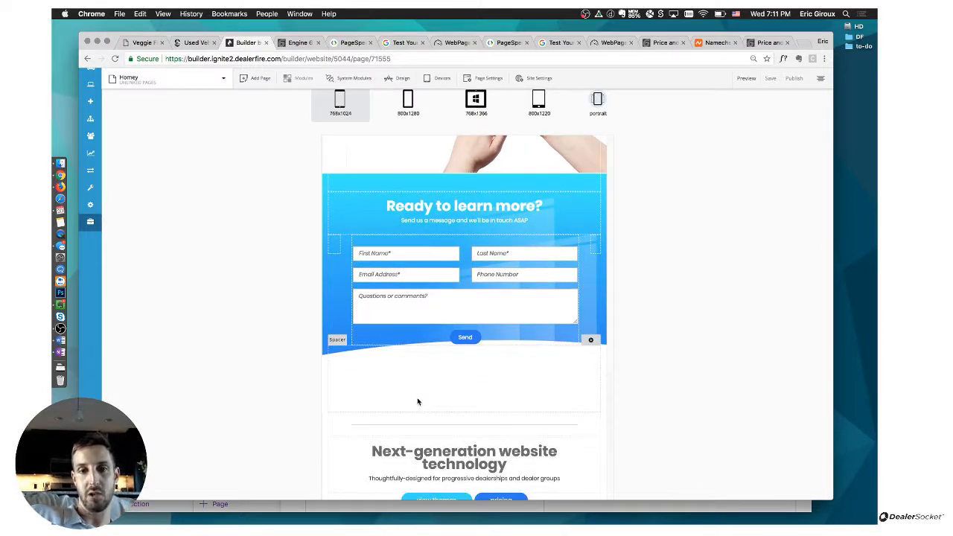
scroll(417, 402, down, 1)
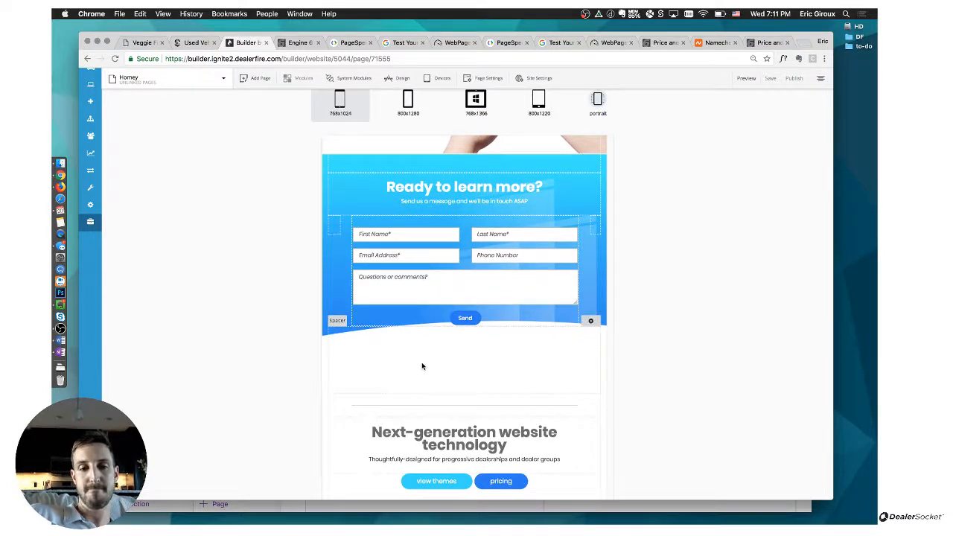
scroll(370, 389, up, 1)
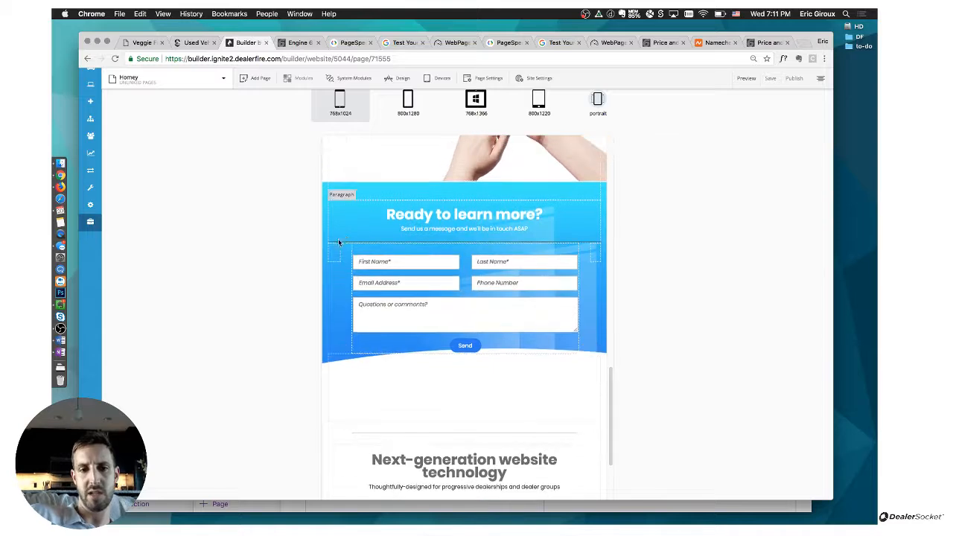
scroll(522, 257, up, 3)
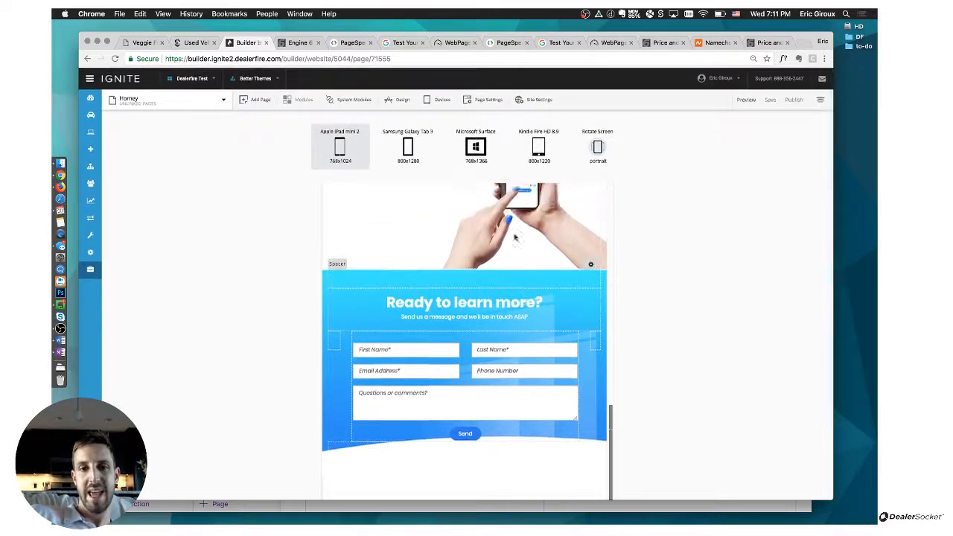
scroll(514, 237, up, 8)
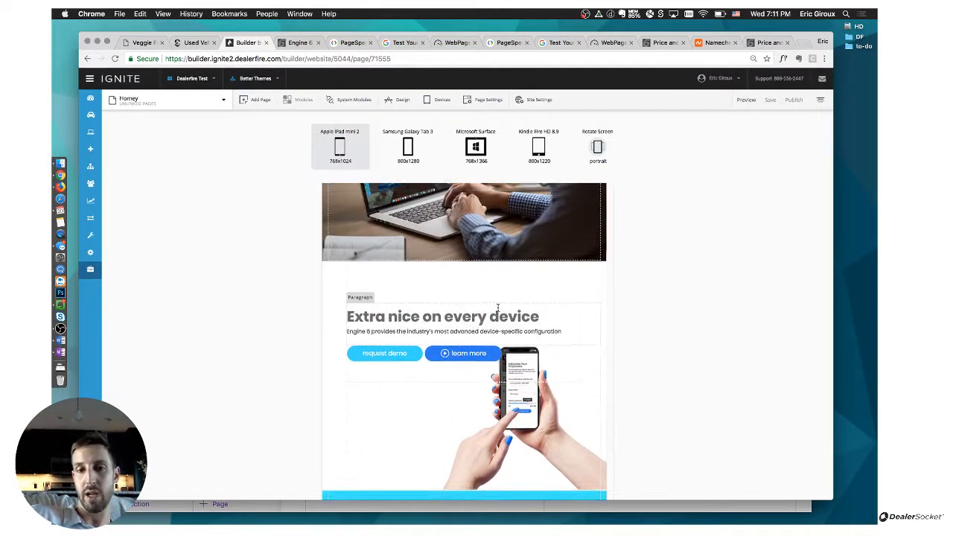
scroll(498, 309, up, 4)
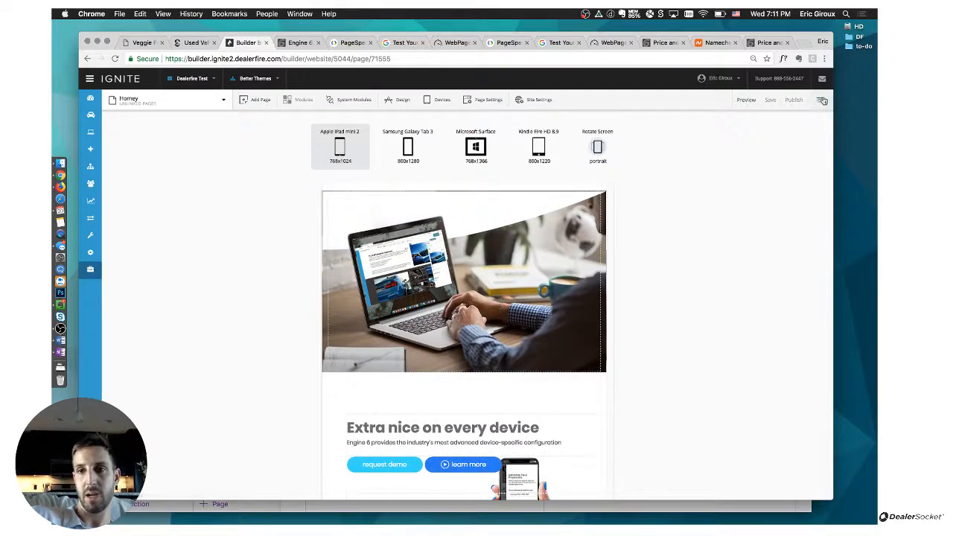
Hide the module outlines and check the phone-image and contact form sections without them.
click(823, 100)
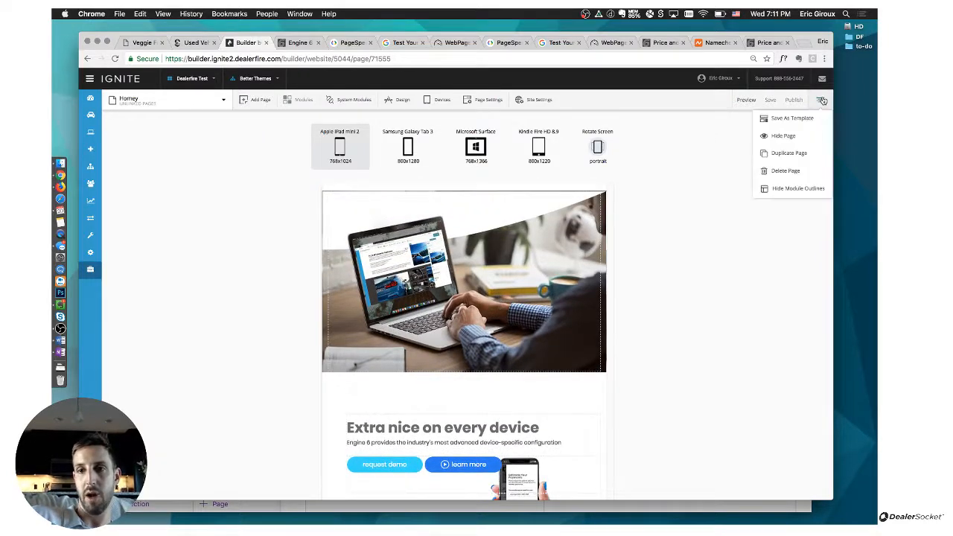
click(798, 190)
scroll(484, 382, down, 6)
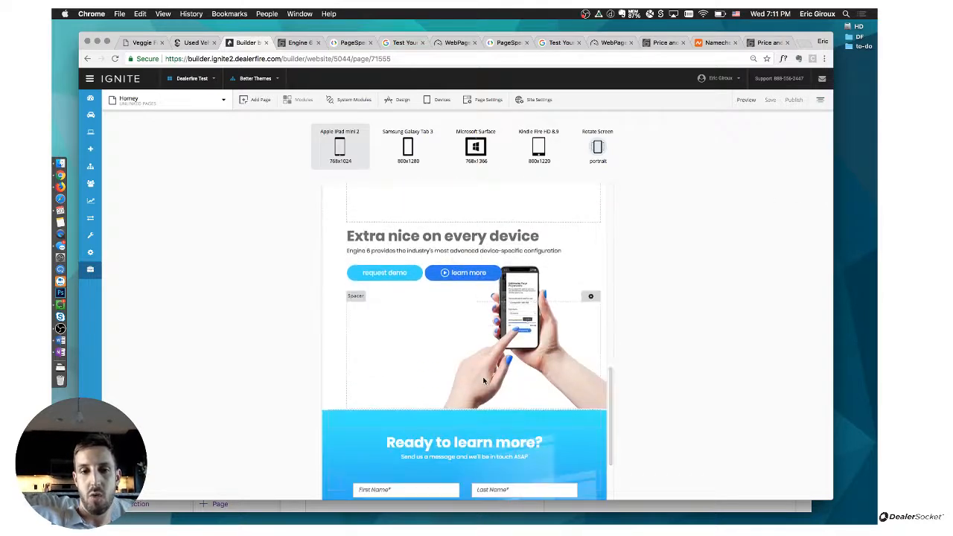
scroll(515, 219, down, 1)
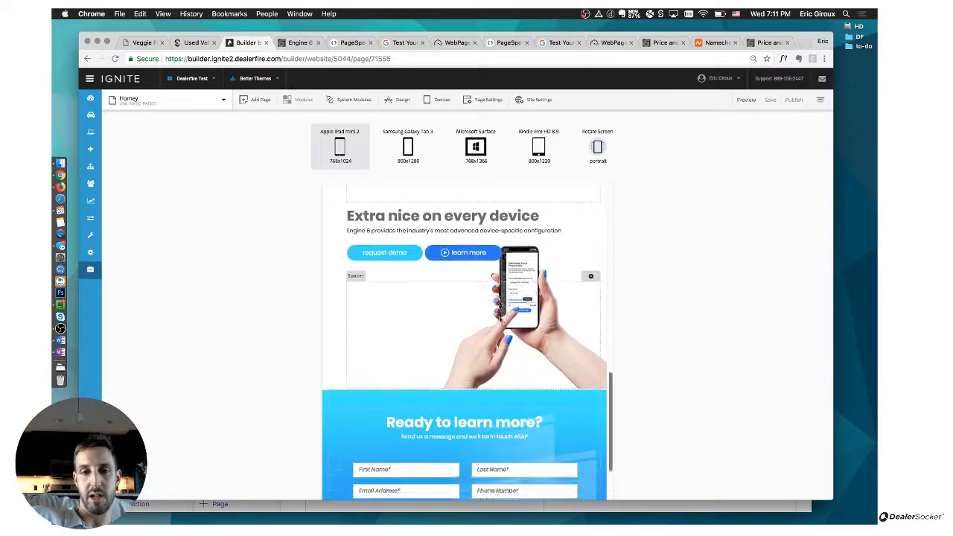
scroll(484, 306, down, 4)
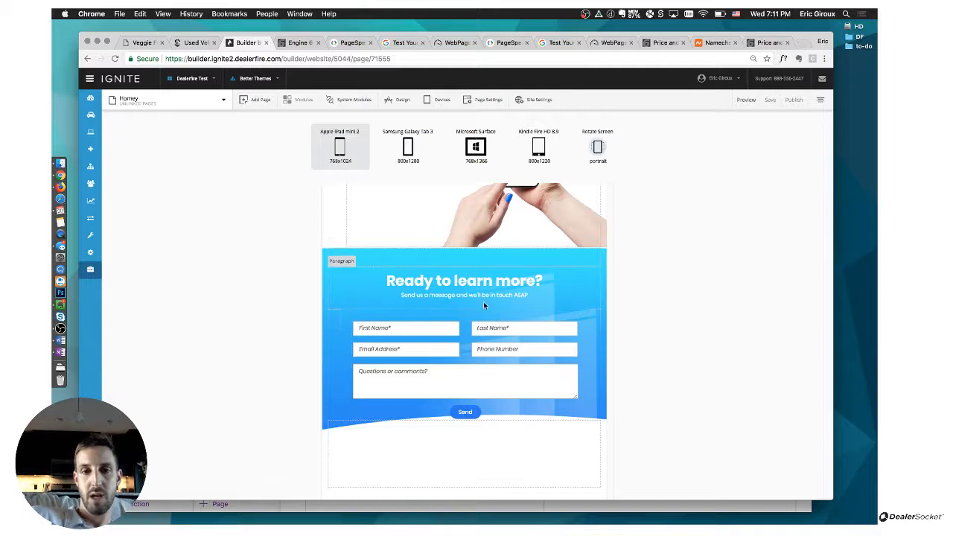
scroll(483, 305, down, 1)
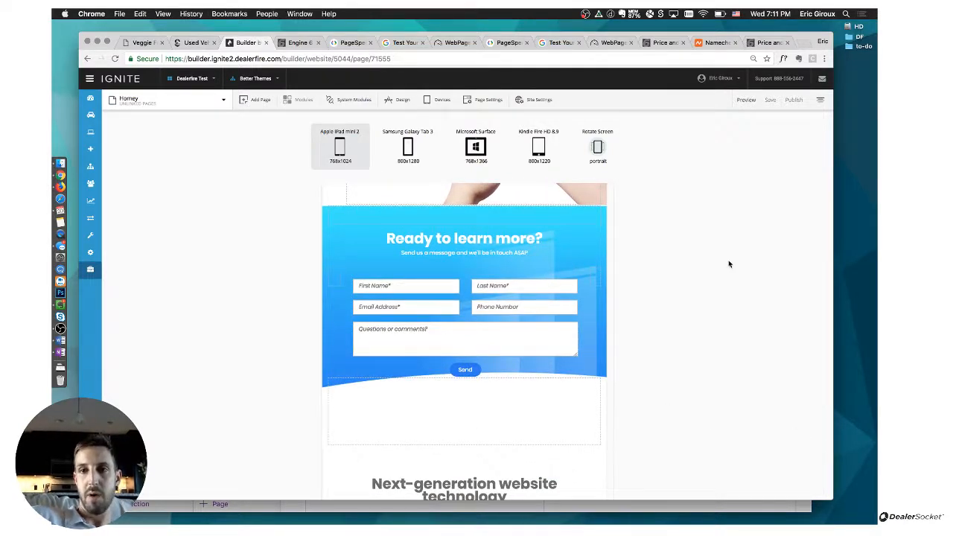
Show the module outlines again and review the contact form section and its neighbouring sections.
click(818, 104)
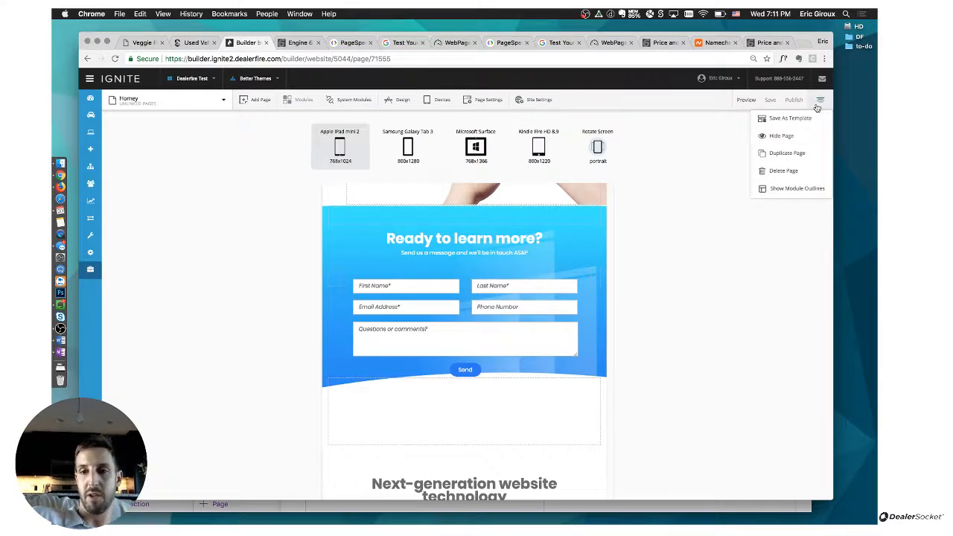
click(780, 189)
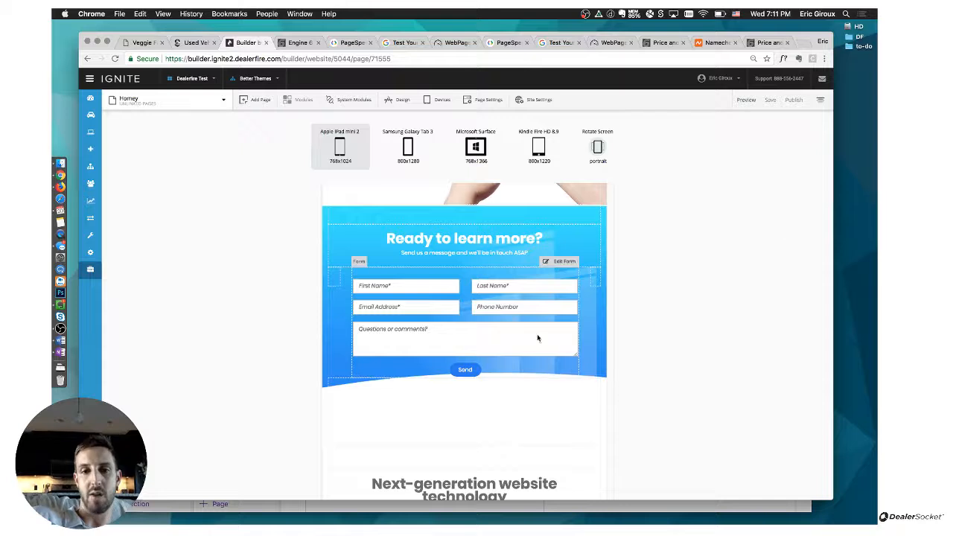
scroll(537, 337, down, 2)
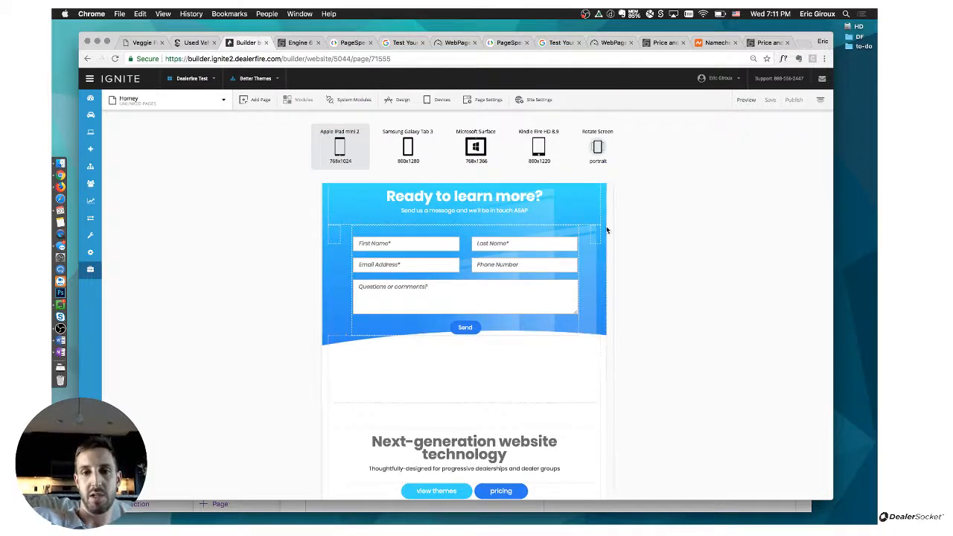
scroll(344, 277, down, 2)
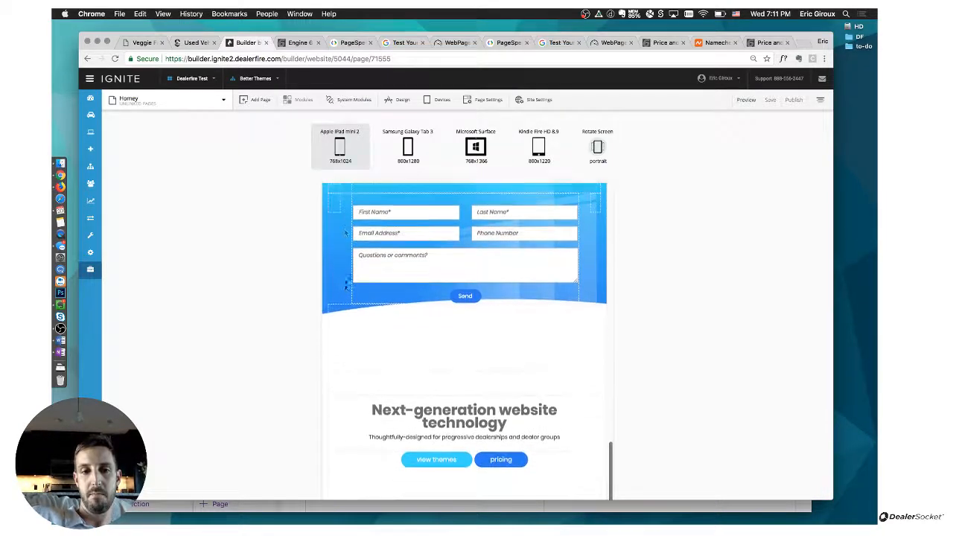
scroll(345, 283, up, 8)
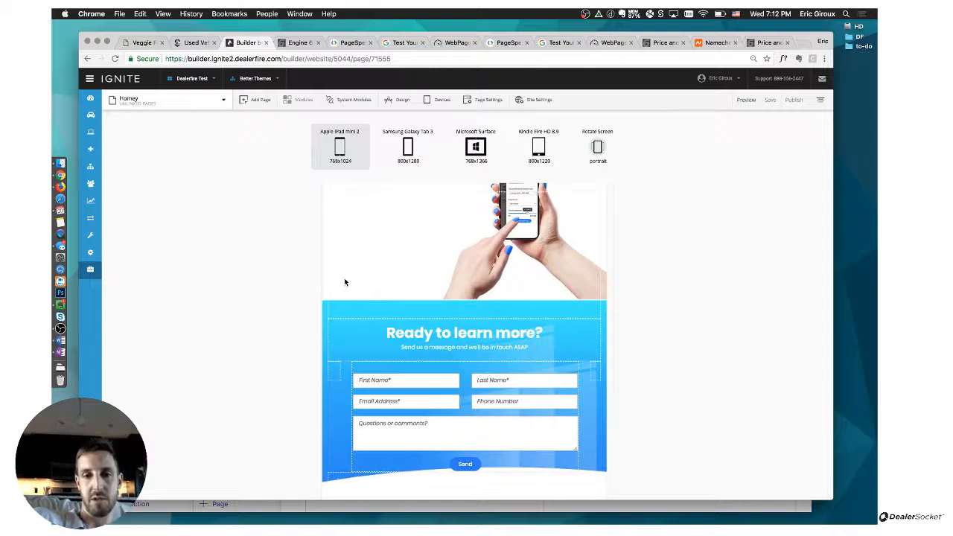
scroll(344, 283, up, 5)
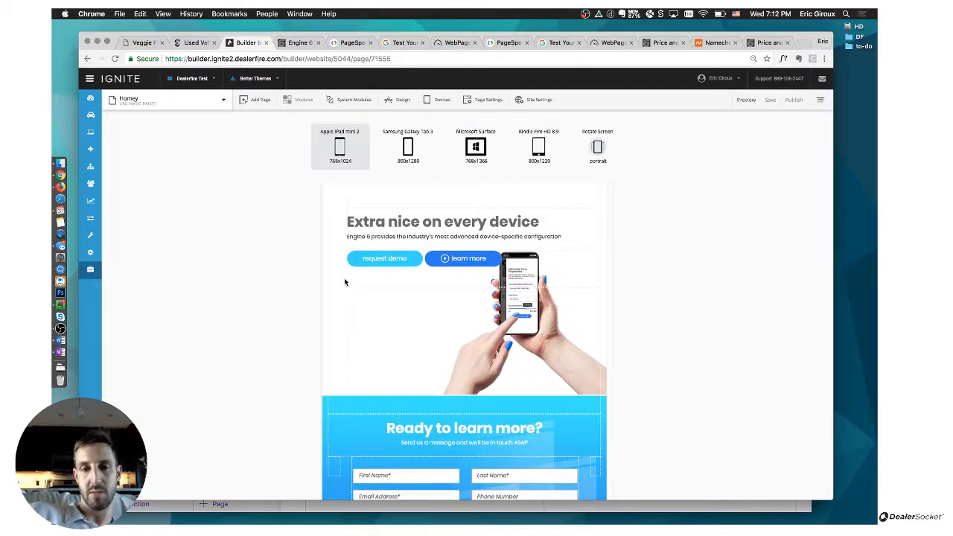